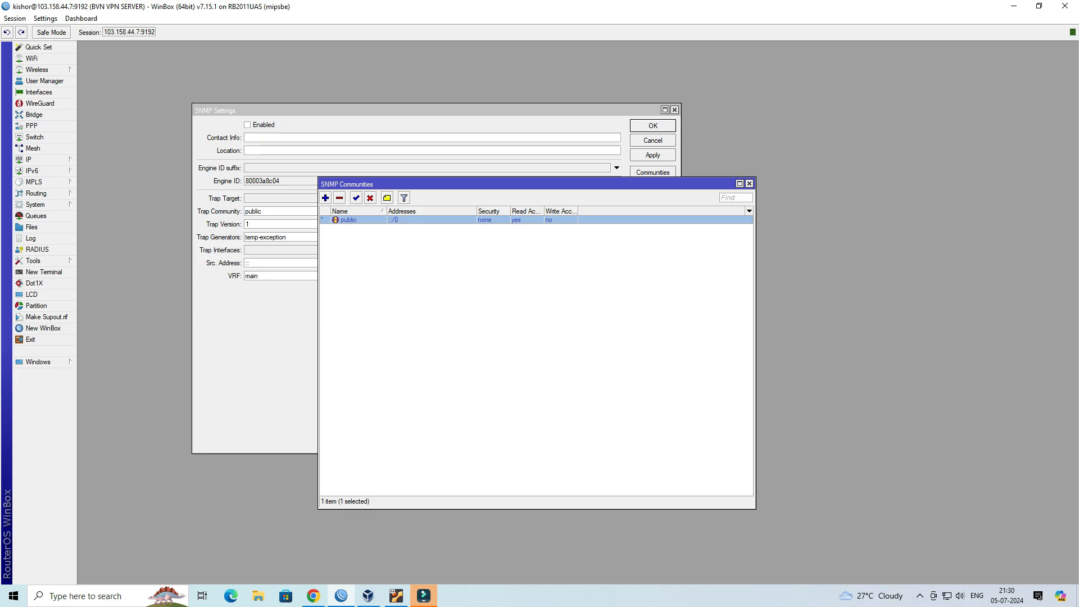
# - Disable the default public SNMP community
pyautogui.click(370, 198)
pyautogui.click(433, 293)
# - Add a new SNMP community named wirenetwork with addresses 0.0.0.0/0
pyautogui.click(326, 198)
pyautogui.moveTo(298, 181); pyautogui.dragTo(516, 275)
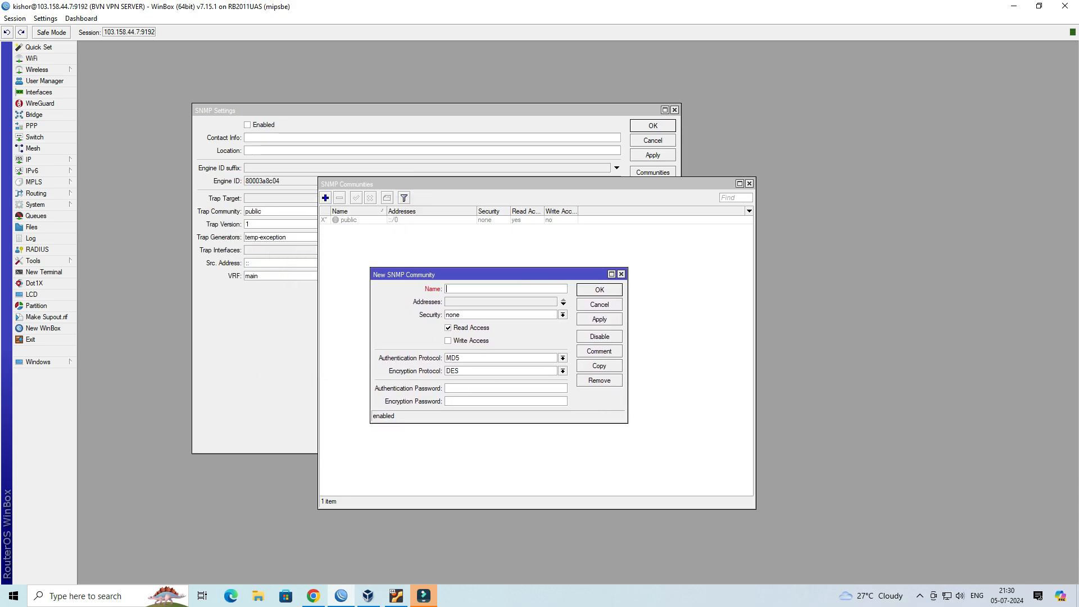
pyautogui.write('wirenetwork')
pyautogui.hotkey('ctrl', 'a')
pyautogui.press('Tab')
pyautogui.press('Tab')
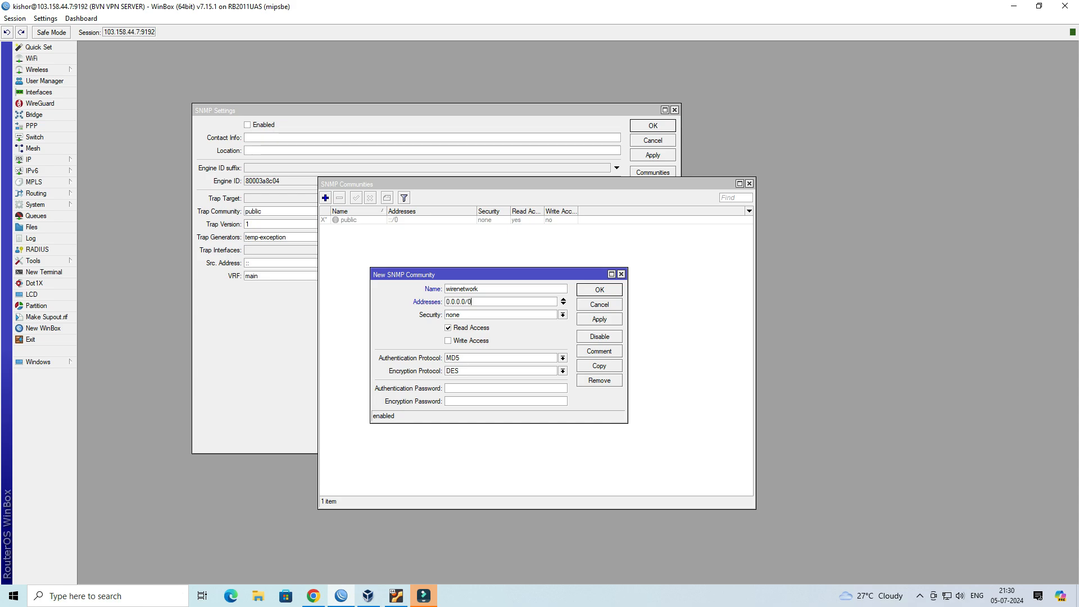
# - Set the new community's security to authorized
pyautogui.click(562, 315)
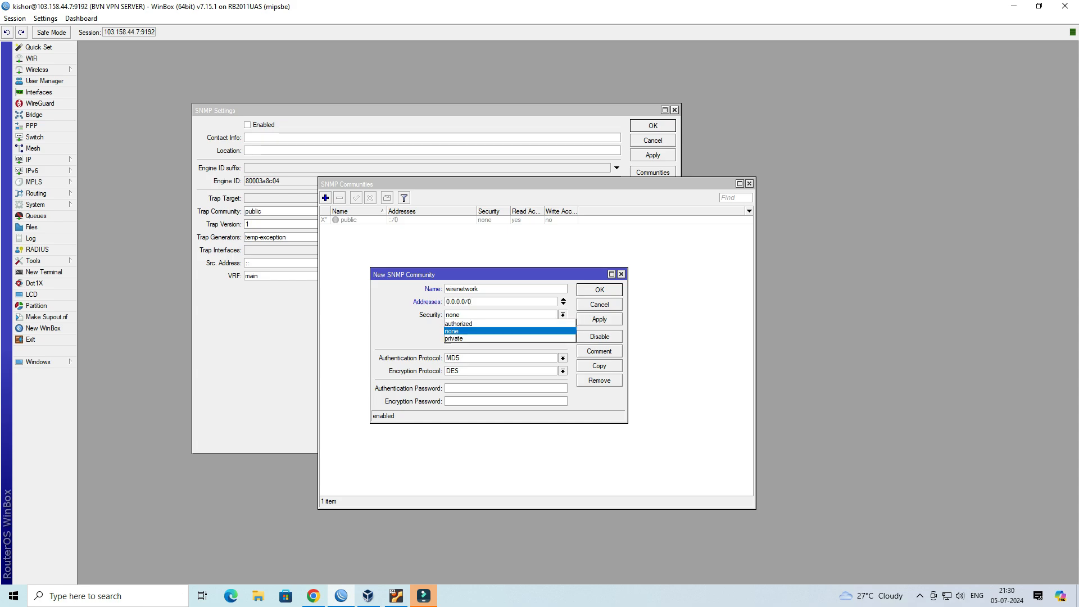
pyautogui.press('Up')
pyautogui.press('Return')
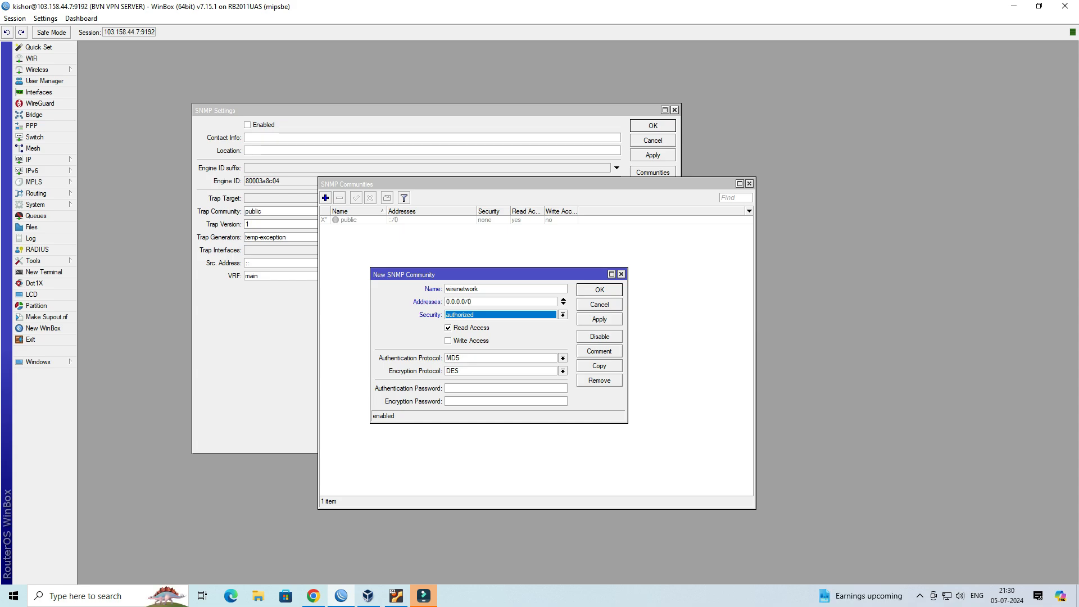
# - Set the authentication protocol to SHA1 and the encryption protocol to AES
pyautogui.click(562, 358)
pyautogui.press('Return')
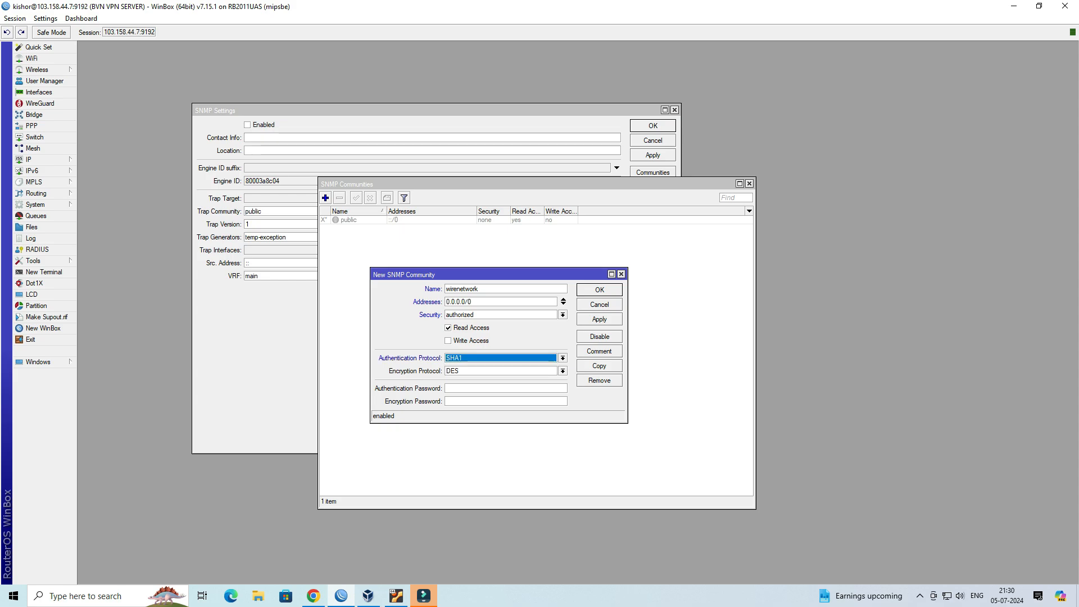
pyautogui.click(563, 371)
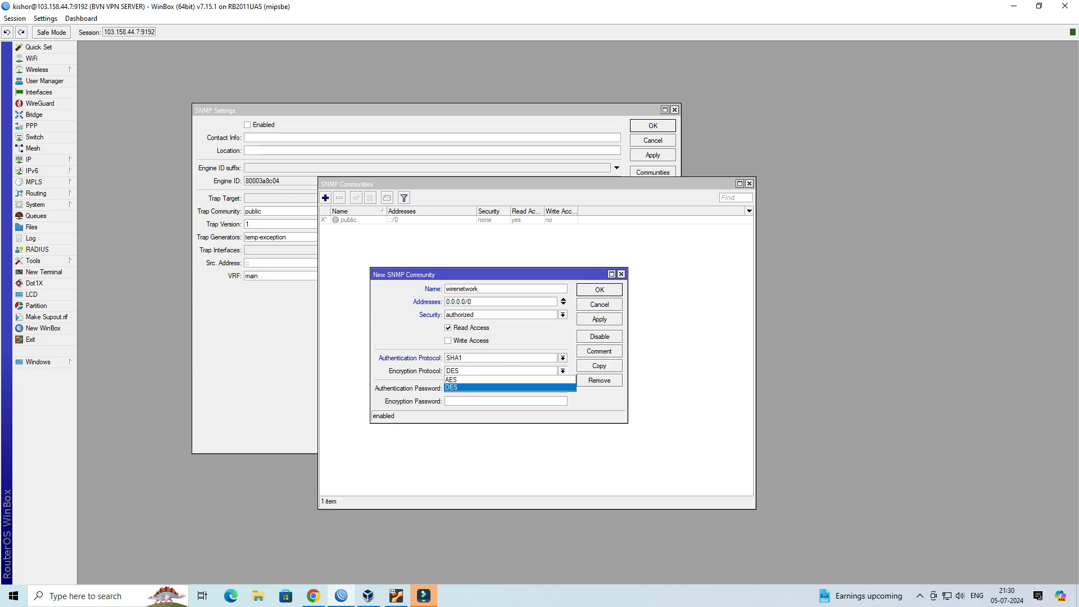
pyautogui.press('Up')
pyautogui.press('Return')
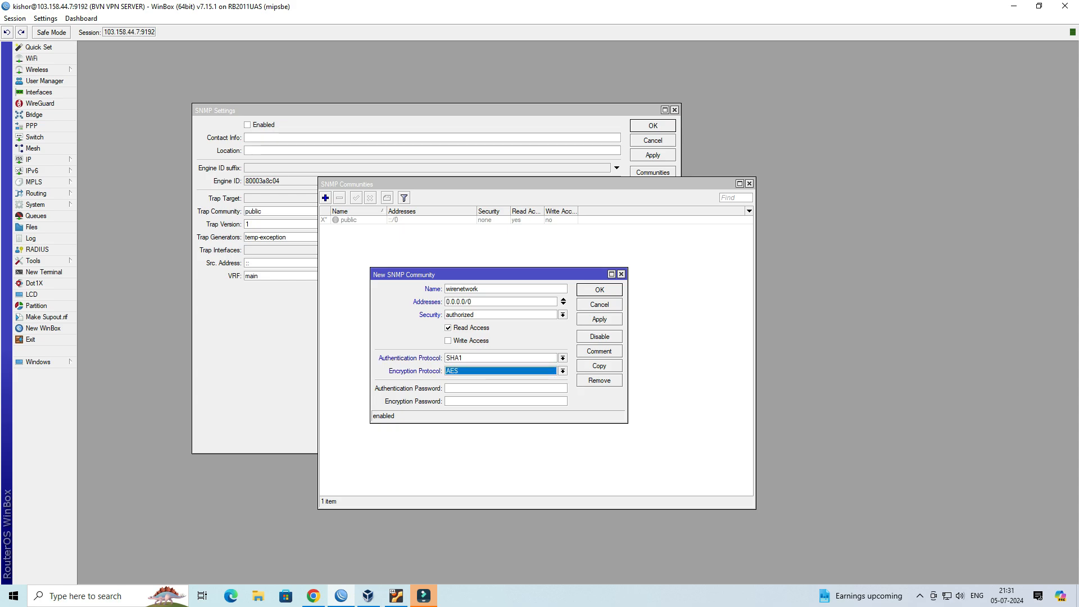
# - Enter the authentication and encryption passwords and save the wirenetwork community
pyautogui.click(506, 388)
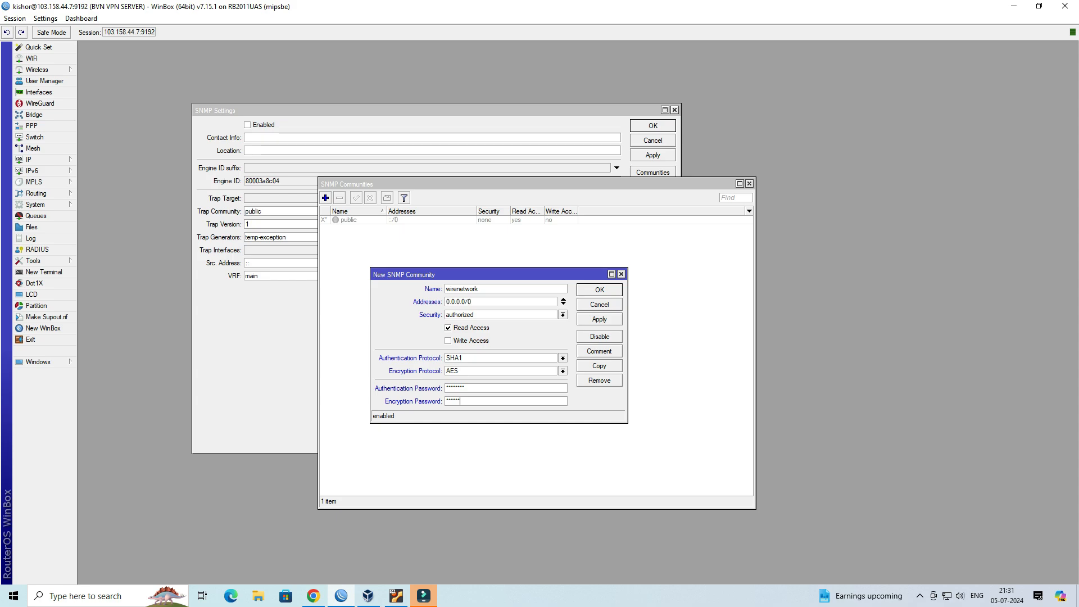
pyautogui.click(599, 319)
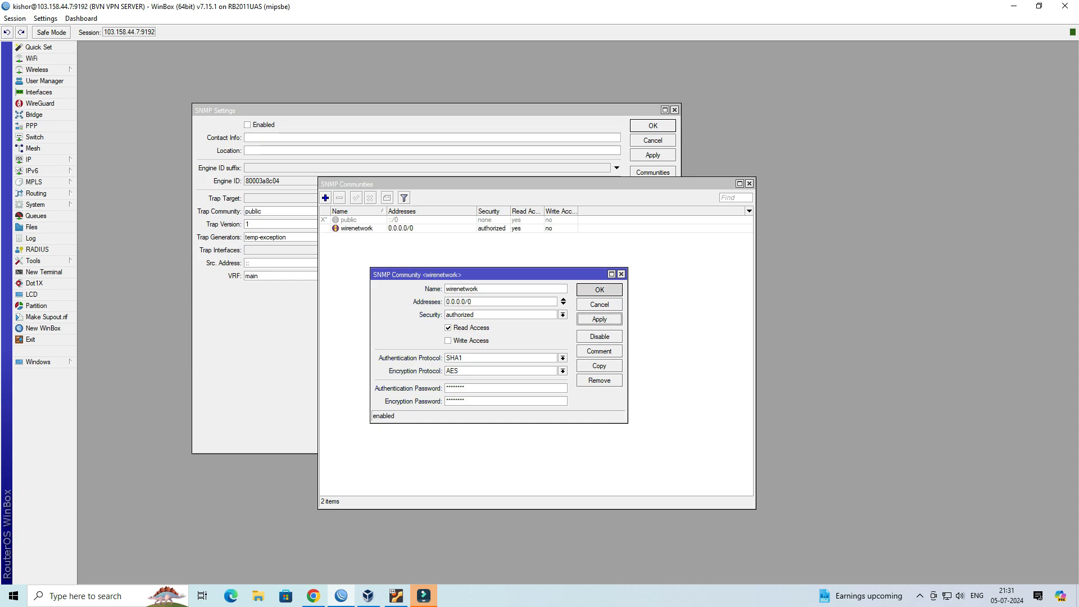
pyautogui.click(599, 290)
# - Close the communities list and enable SNMP in the SNMP settings
pyautogui.click(357, 229)
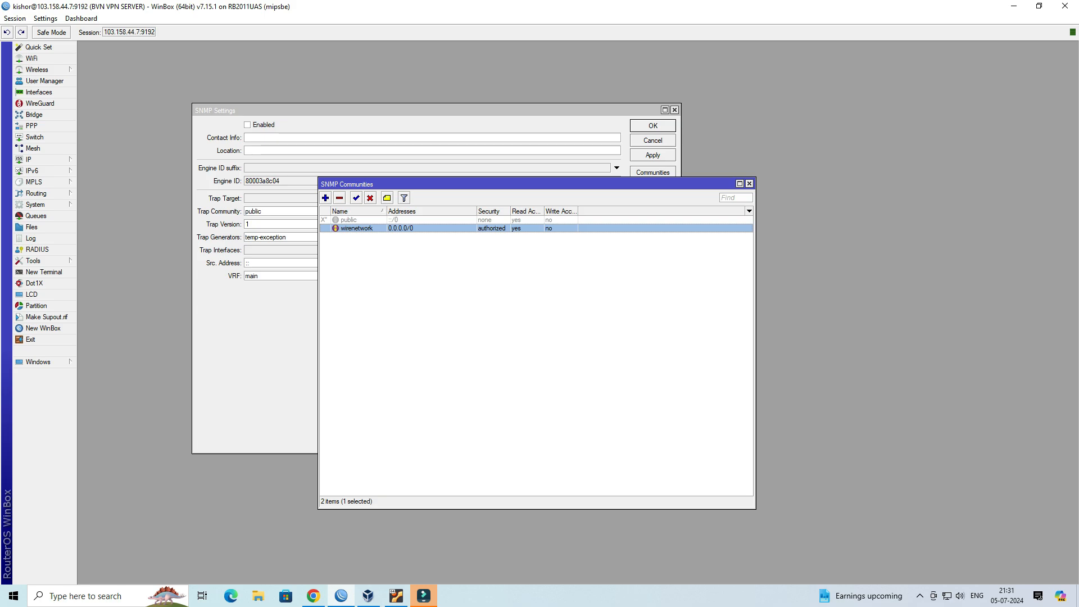
pyautogui.click(750, 183)
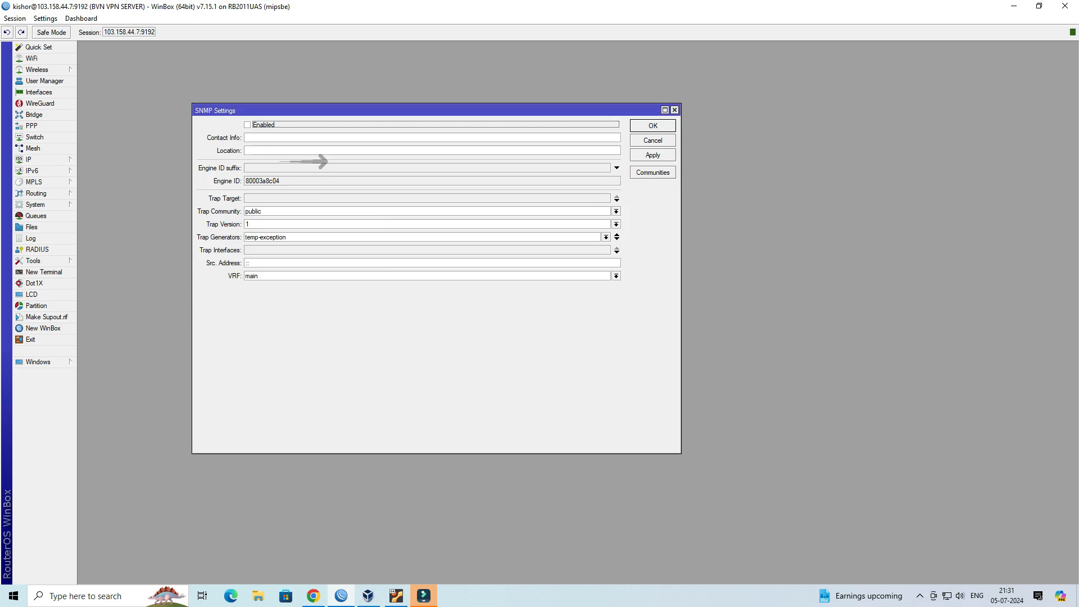
pyautogui.moveTo(439, 111); pyautogui.dragTo(544, 148)
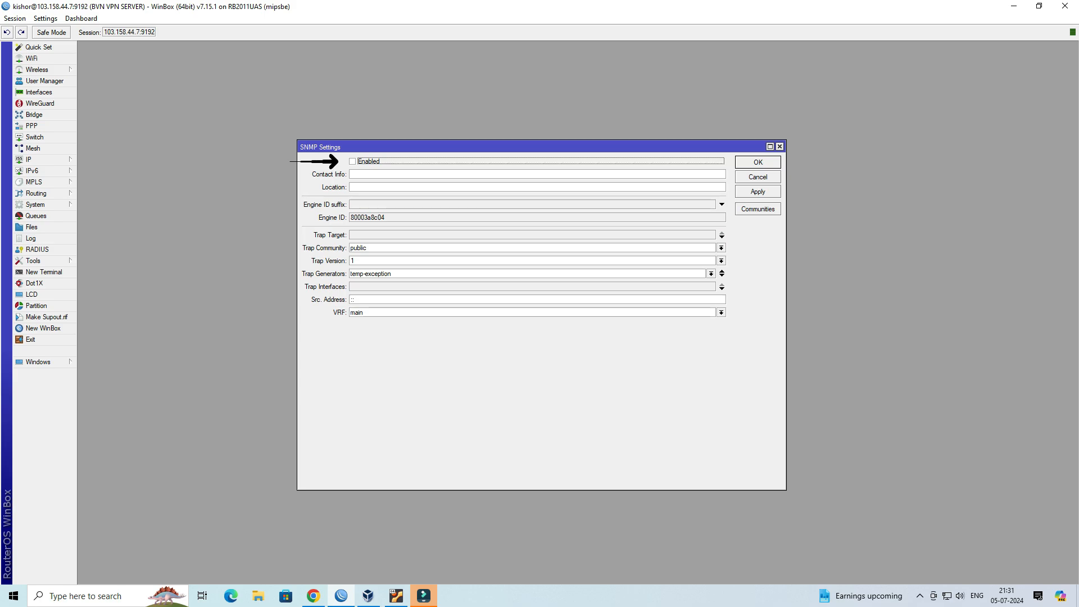
pyautogui.click(352, 174)
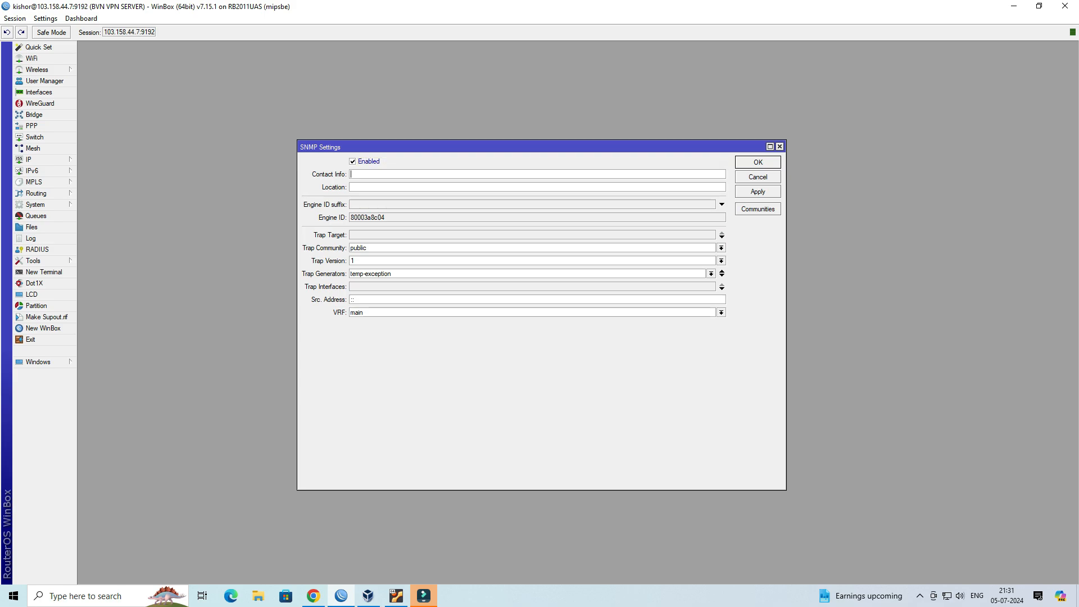
# - Fill in the contact e-mail and set the location to Bhavnagar, Gujarat, India
pyautogui.press('Tab')
pyautogui.write('Bhavnagar, Gujarat, India')
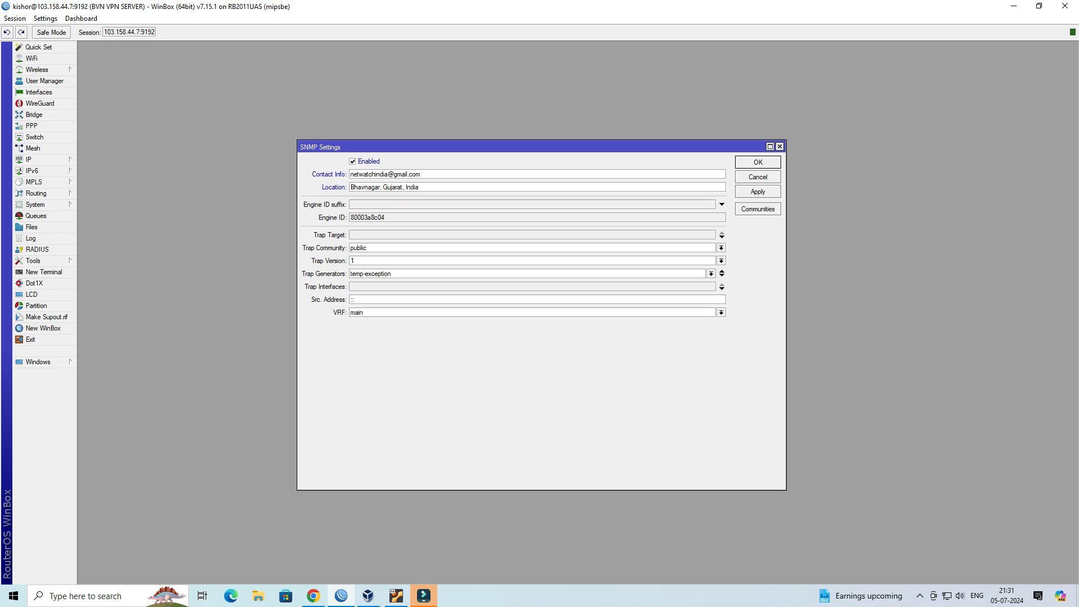
# - Set the trap community to wirenetwork and trap version to 3, then apply and save the SNMP settings
pyautogui.press('Tab')
pyautogui.click(721, 248)
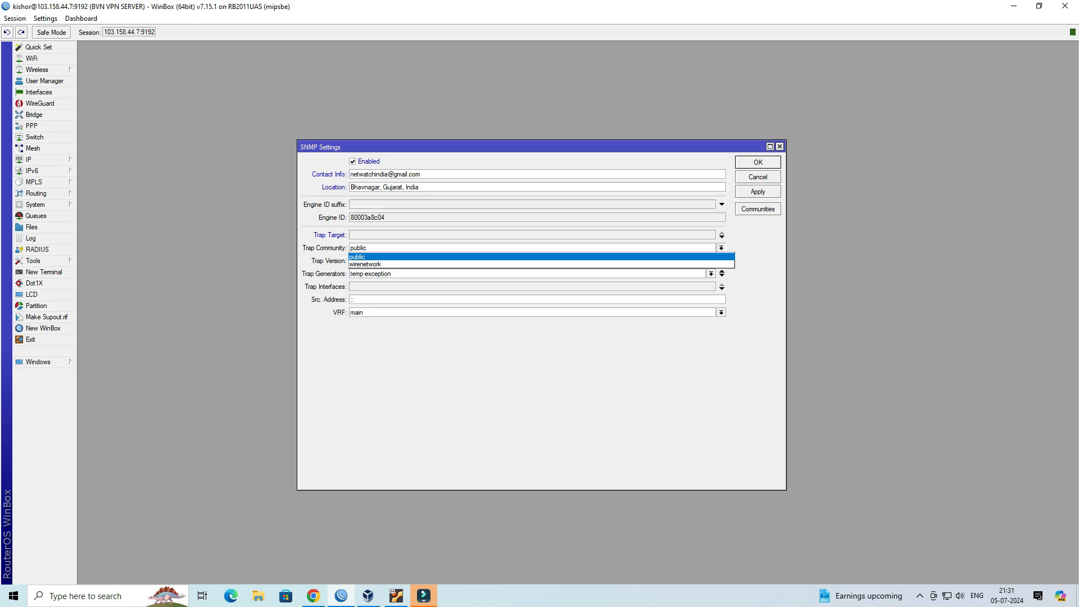
pyautogui.click(697, 264)
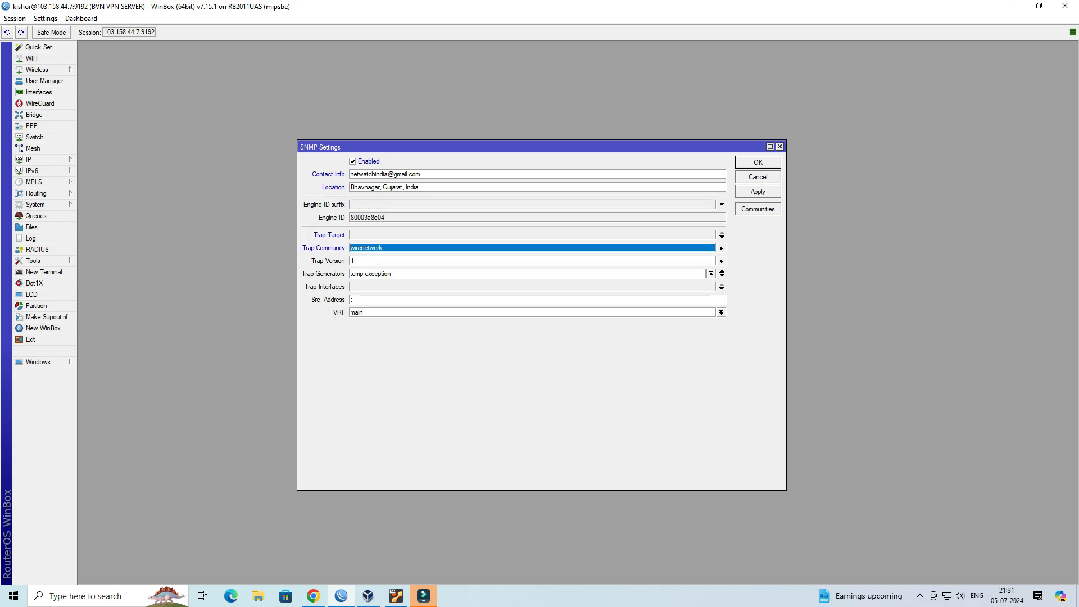
pyautogui.click(722, 261)
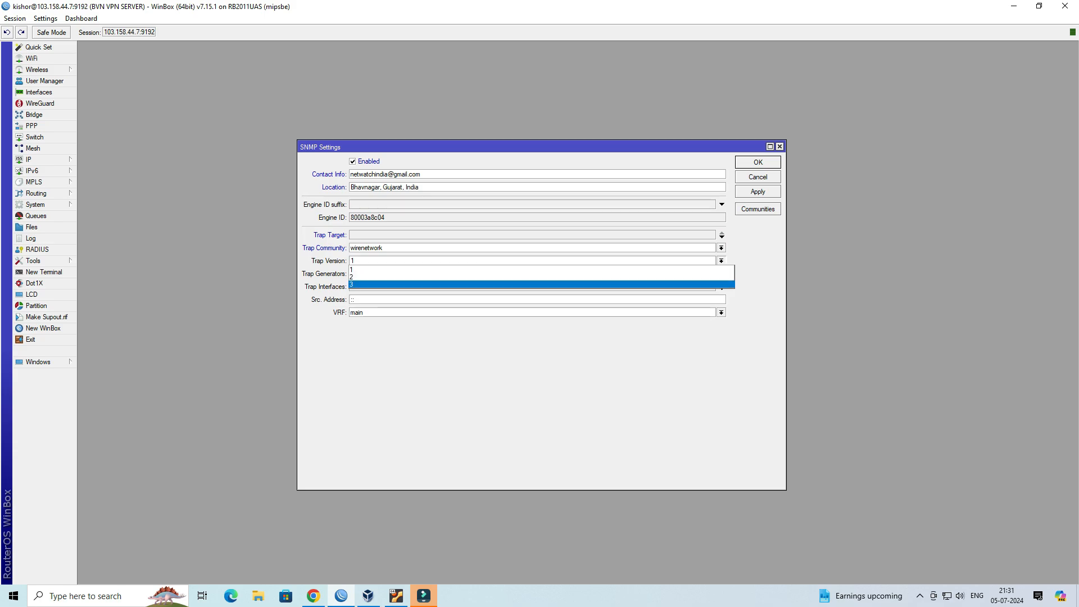
pyautogui.click(714, 270)
pyautogui.click(722, 261)
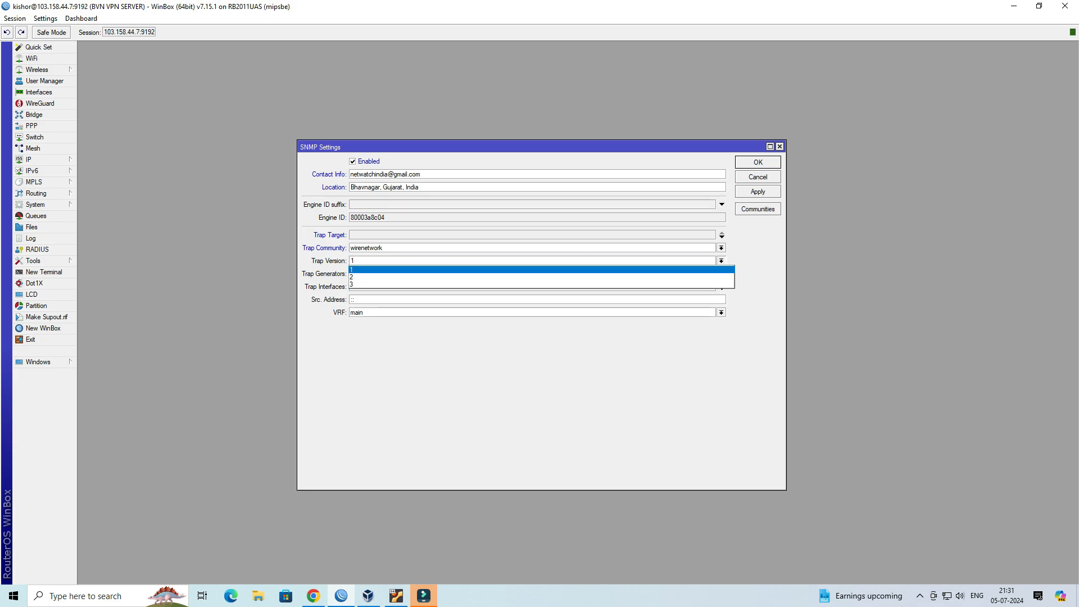
pyautogui.click(714, 284)
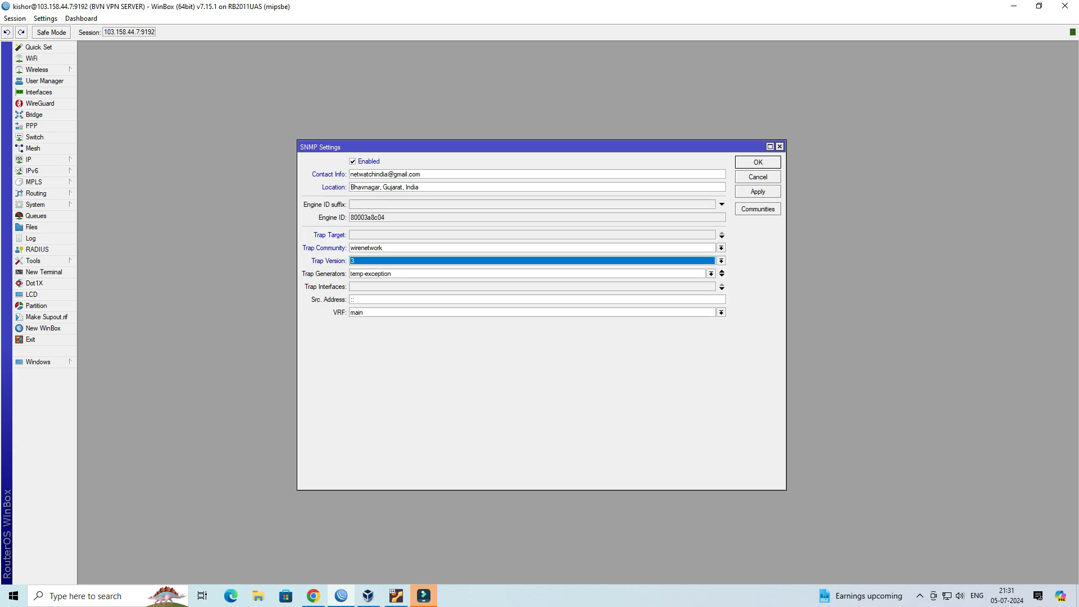
pyautogui.click(758, 192)
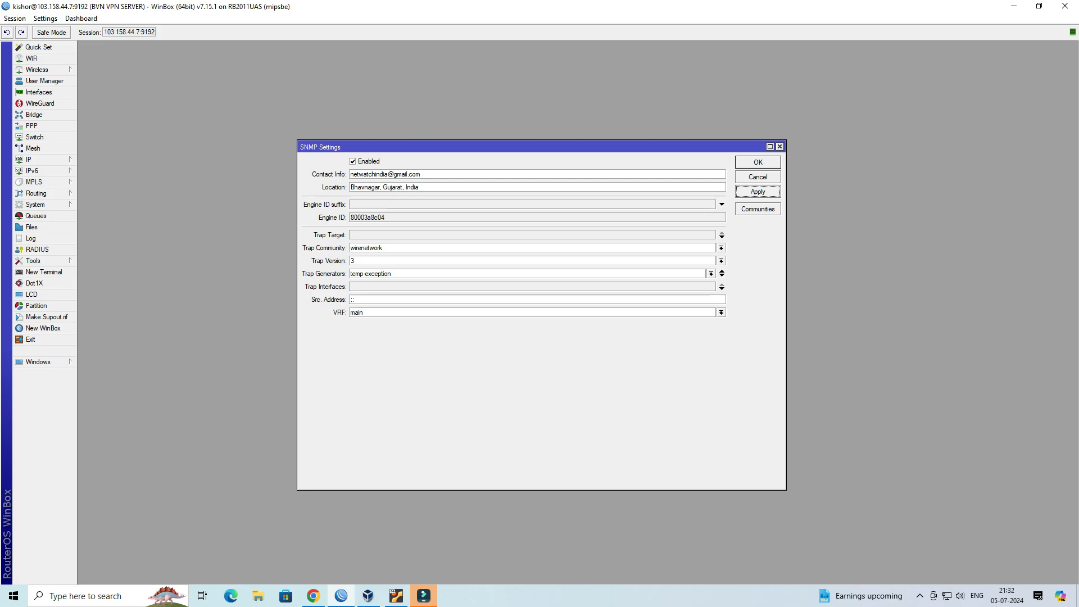
pyautogui.click(758, 162)
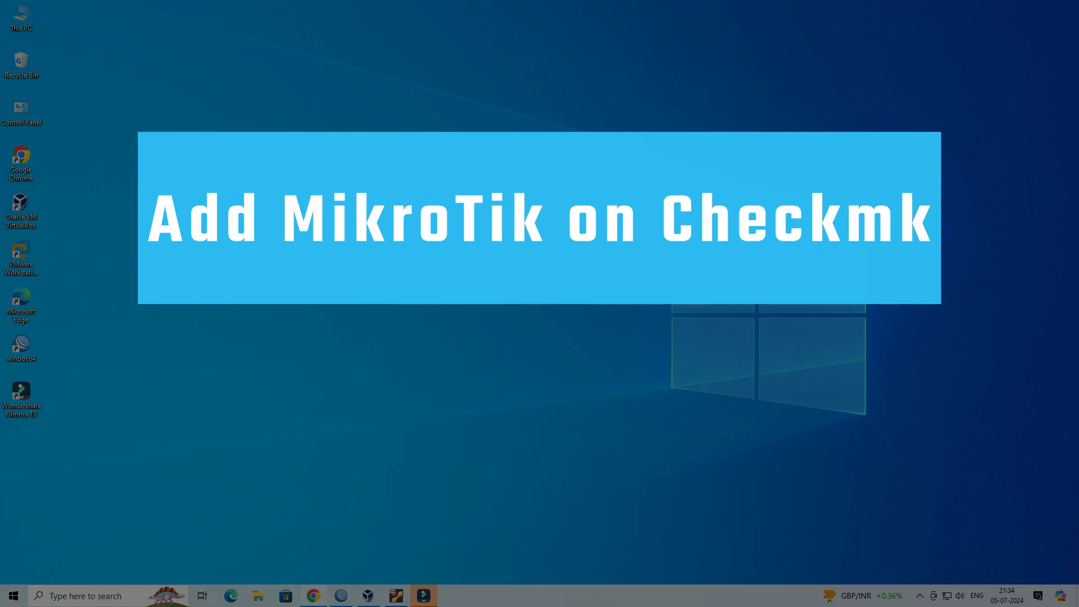
# - Open Chrome and go to 192.168.11.102/wirenms
pyautogui.click(314, 595)
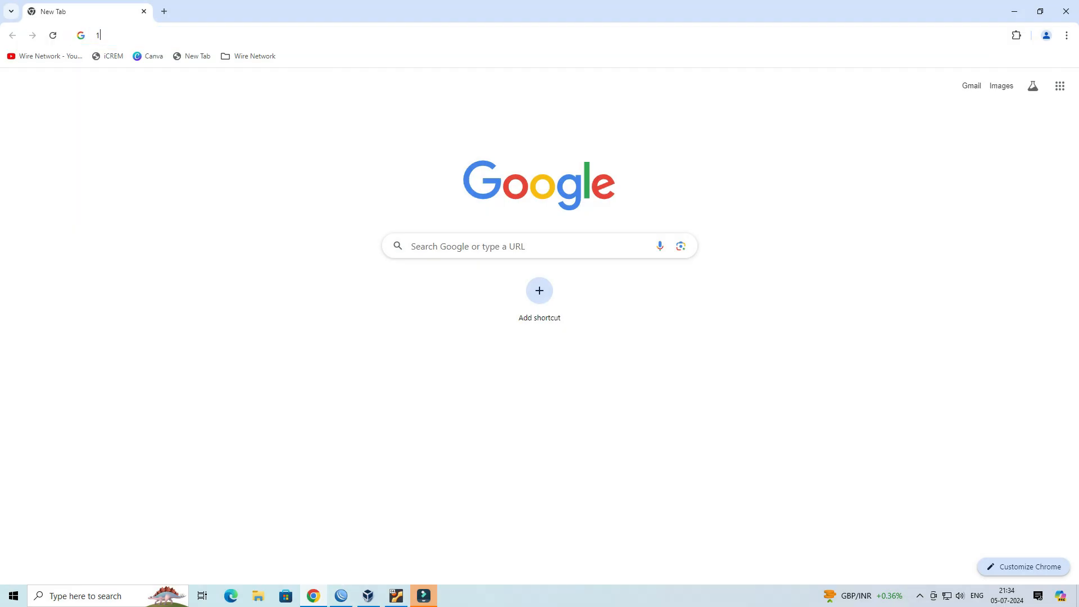
pyautogui.write('192.168.11')
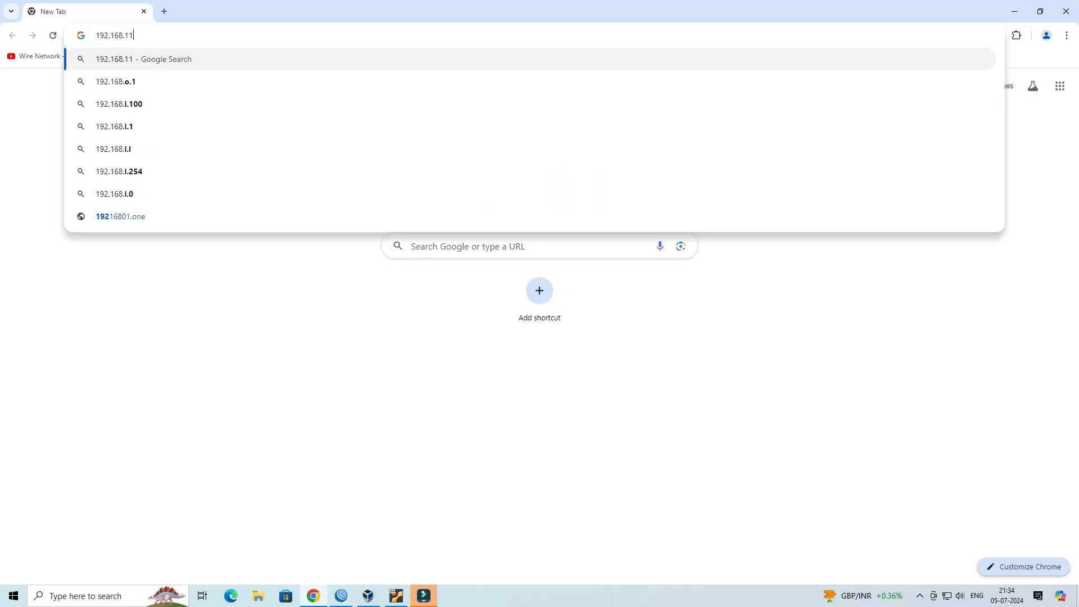
pyautogui.write('.102/wirenms')
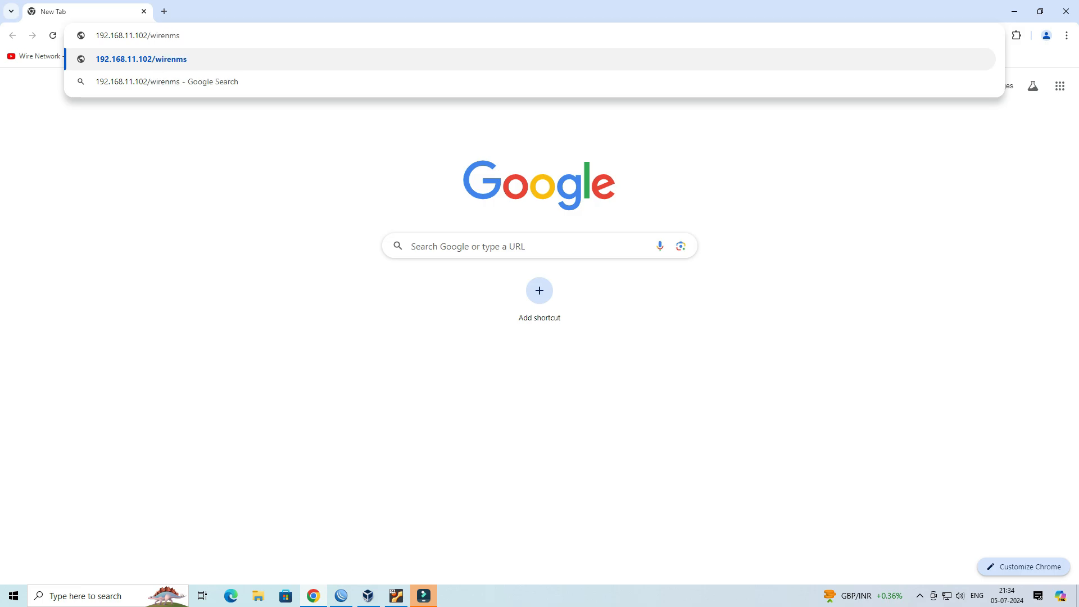
pyautogui.press('Return')
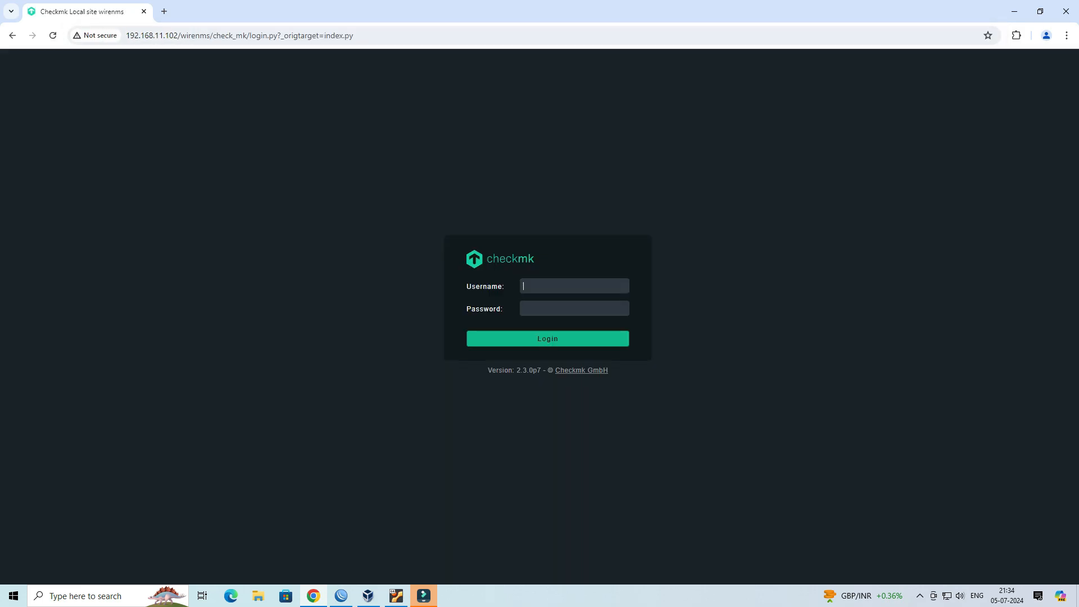
# - Log in to Checkmk with the admin username and password
pyautogui.write('c')
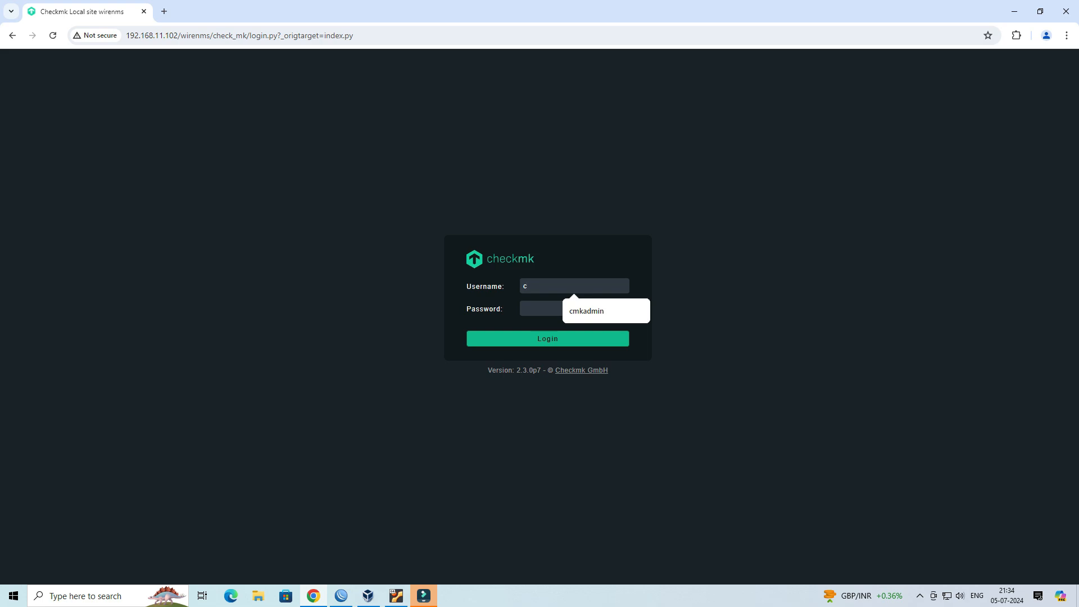
pyautogui.press('Down')
pyautogui.press('Tab')
pyautogui.write('••••••••••••')
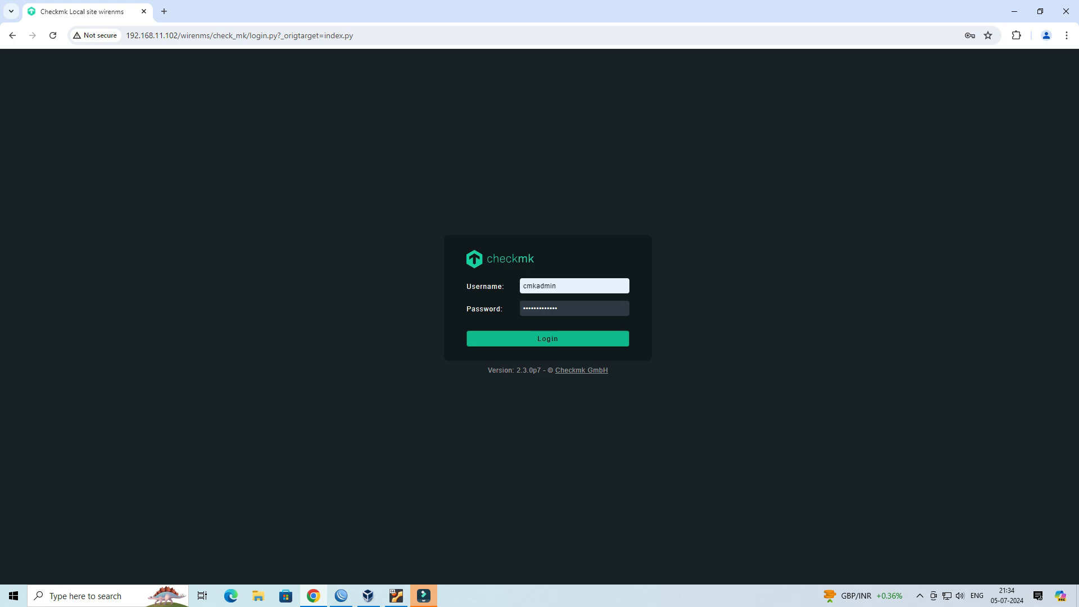
pyautogui.press('Return')
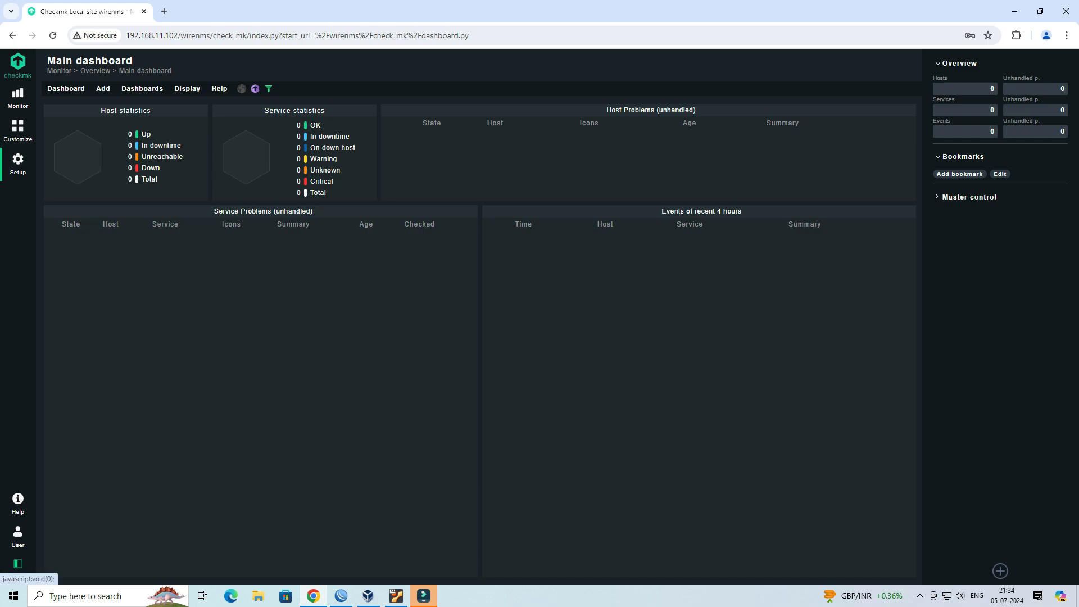
# - Start adding a new host in Setup's Hosts section named VPN_ROUTER
pyautogui.click(18, 163)
pyautogui.click(72, 147)
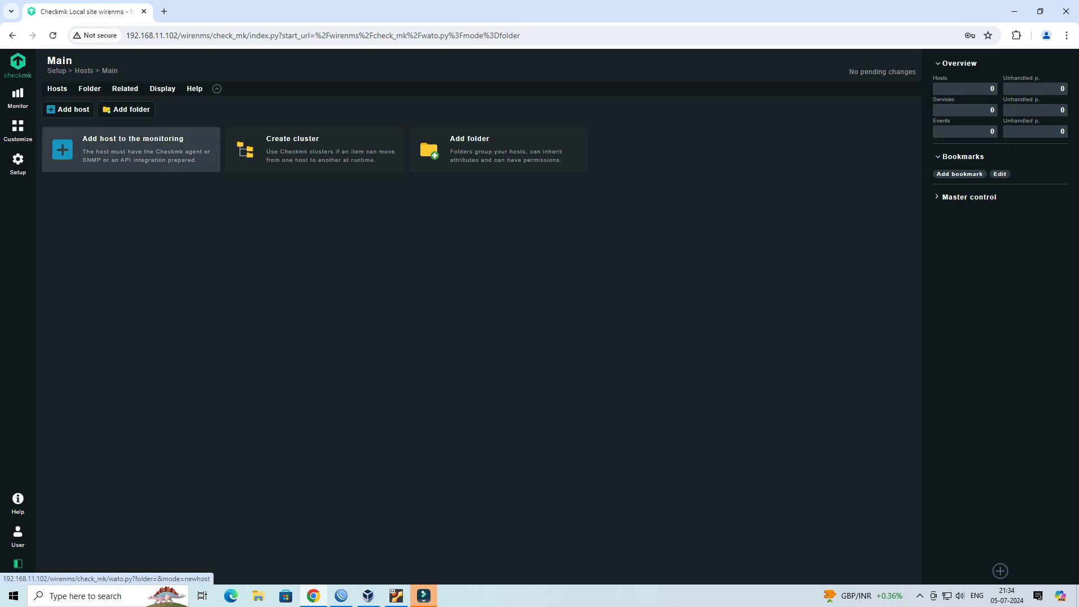
pyautogui.click(131, 148)
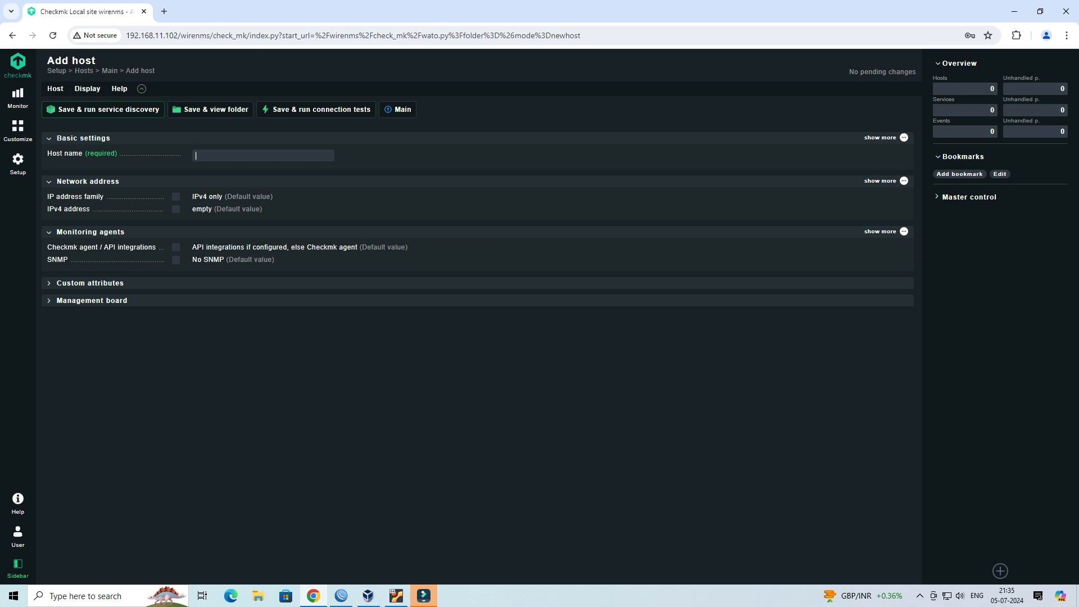
pyautogui.write('VPN_ROUTER')
# - Set the IP address family to IPv4 only and the IPv4 address to 103.158.44.7
pyautogui.moveTo(104, 197); pyautogui.dragTo(47, 196)
pyautogui.click(176, 197)
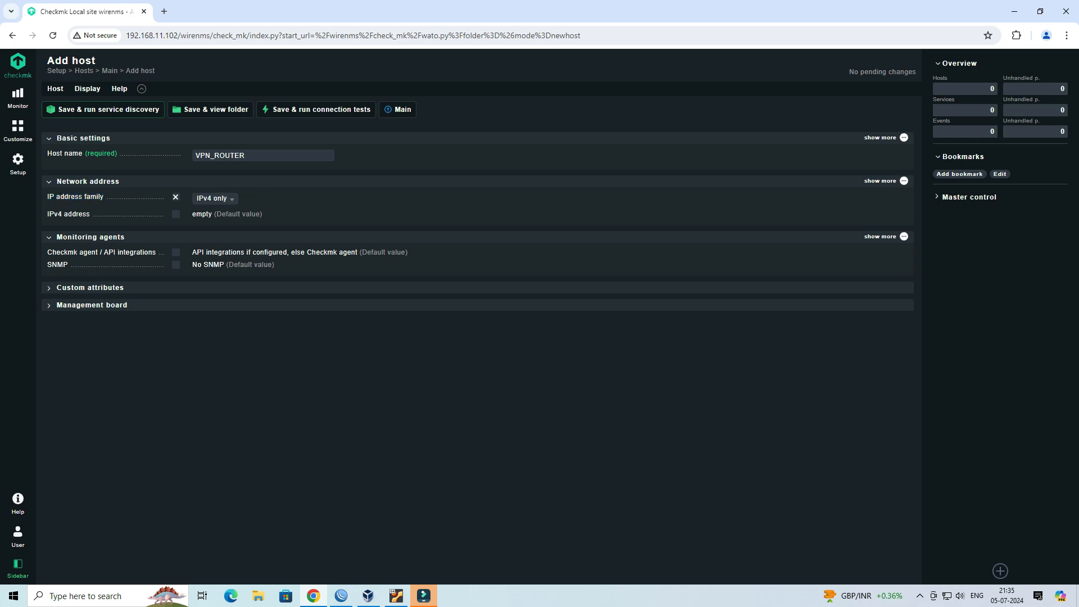
pyautogui.moveTo(90, 214); pyautogui.dragTo(48, 214)
pyautogui.click(176, 215)
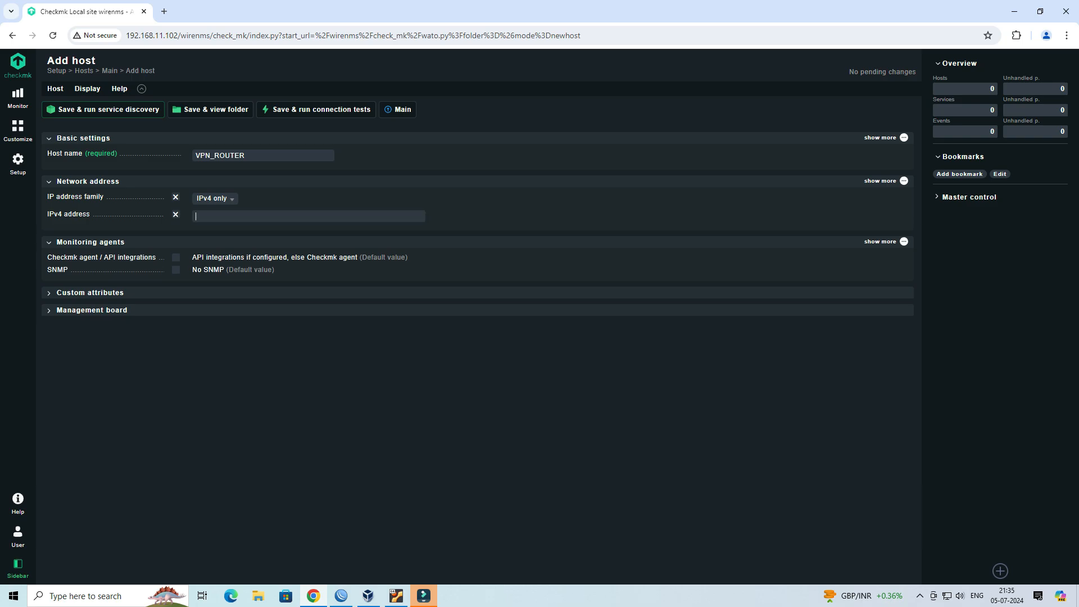
pyautogui.hotkey('alt', 'Tab')
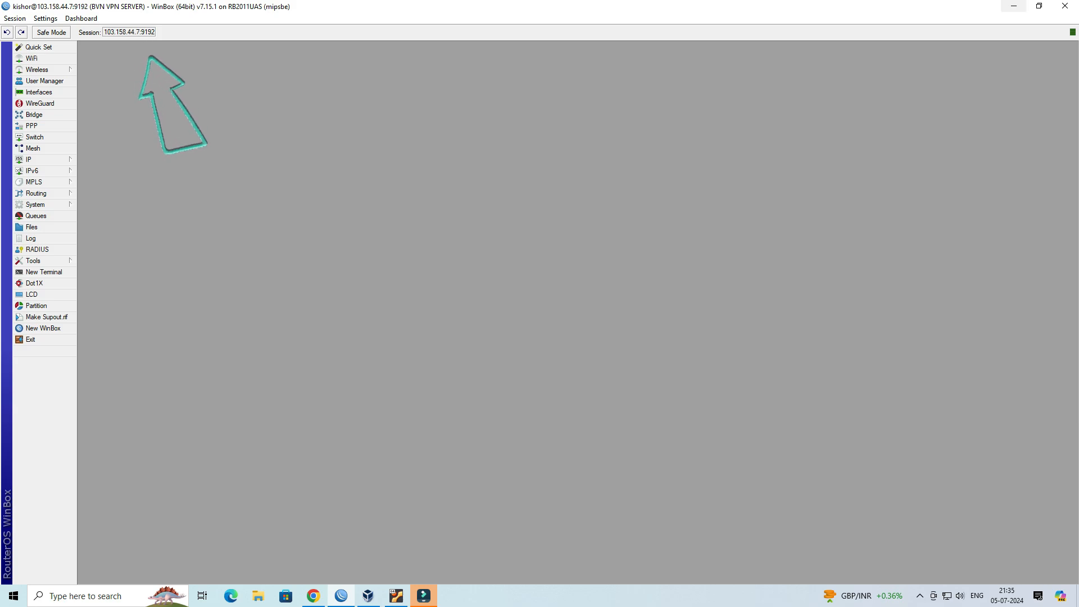
pyautogui.hotkey('alt', 'Tab')
pyautogui.write('103.158.44.7')
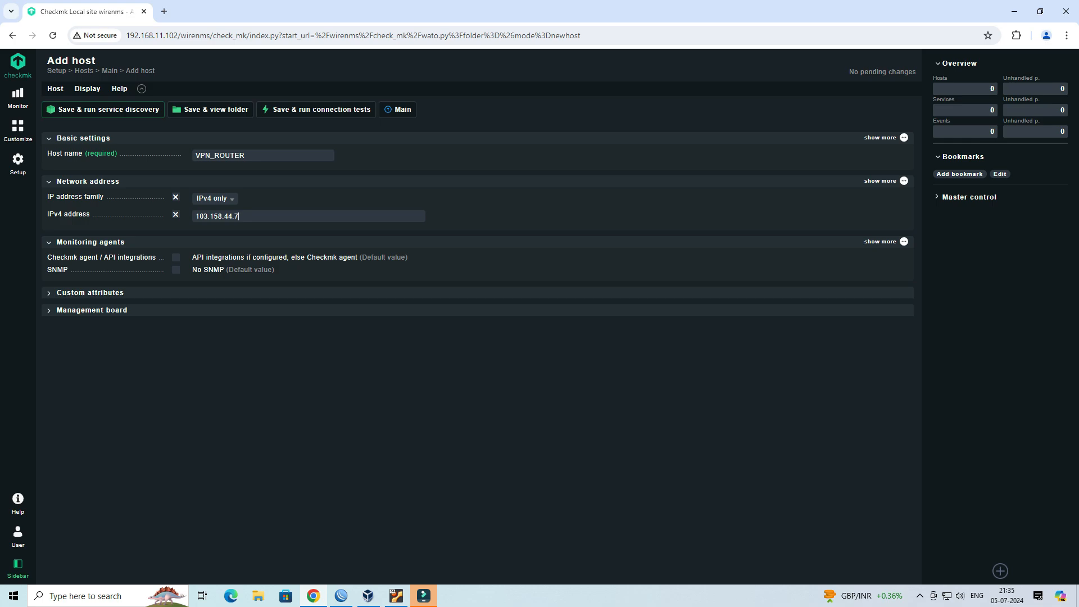
# - Set the Checkmk agent / API integrations option to No API integrations, no Checkmk agent
pyautogui.click(176, 257)
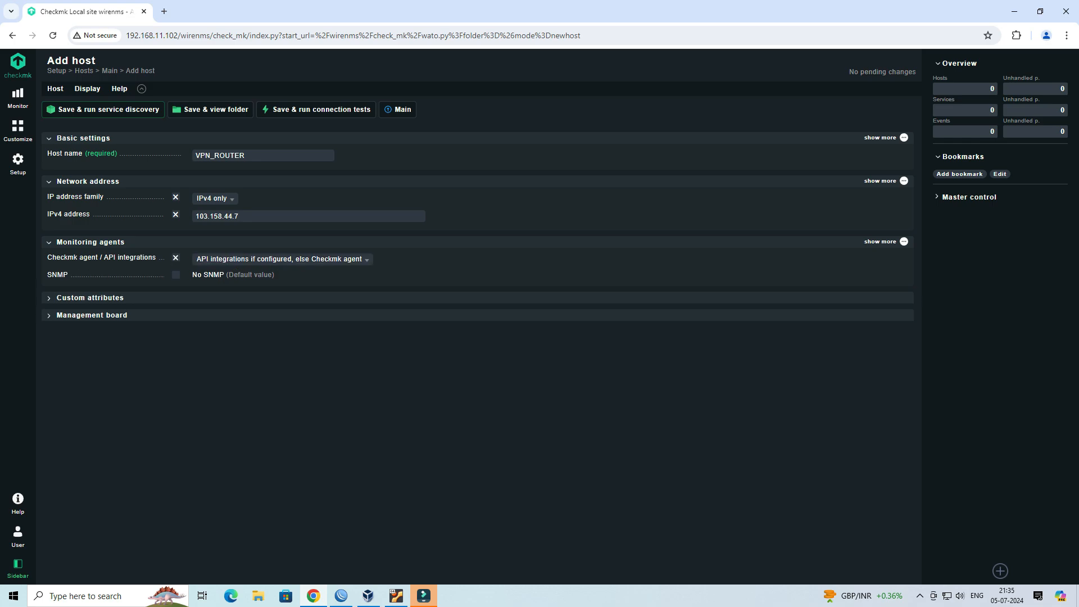
pyautogui.click(282, 259)
pyautogui.press('Down')
pyautogui.press('Down')
pyautogui.press('Down')
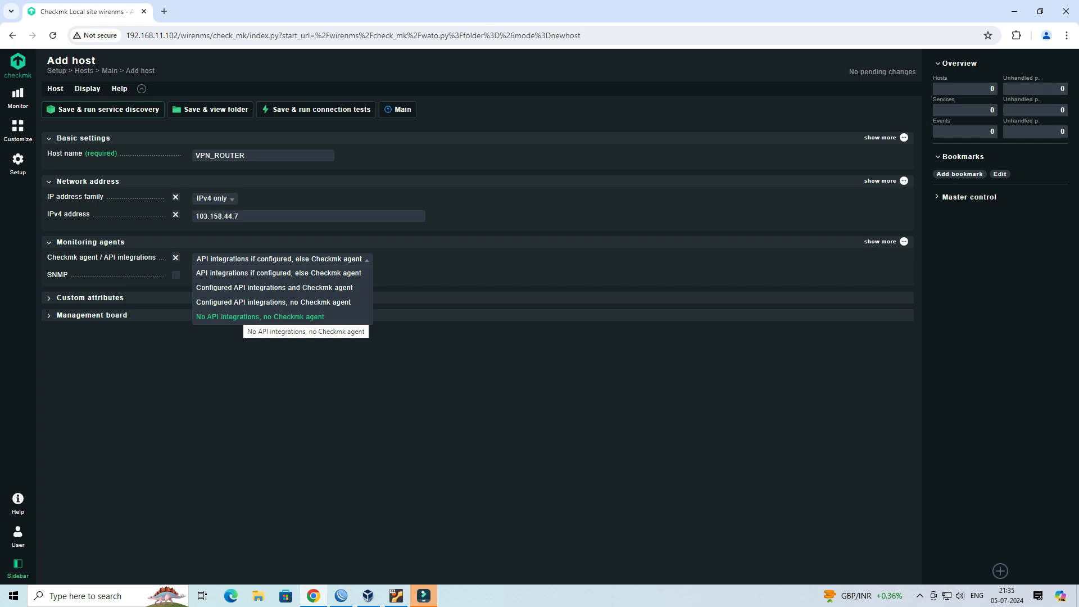
pyautogui.press('Return')
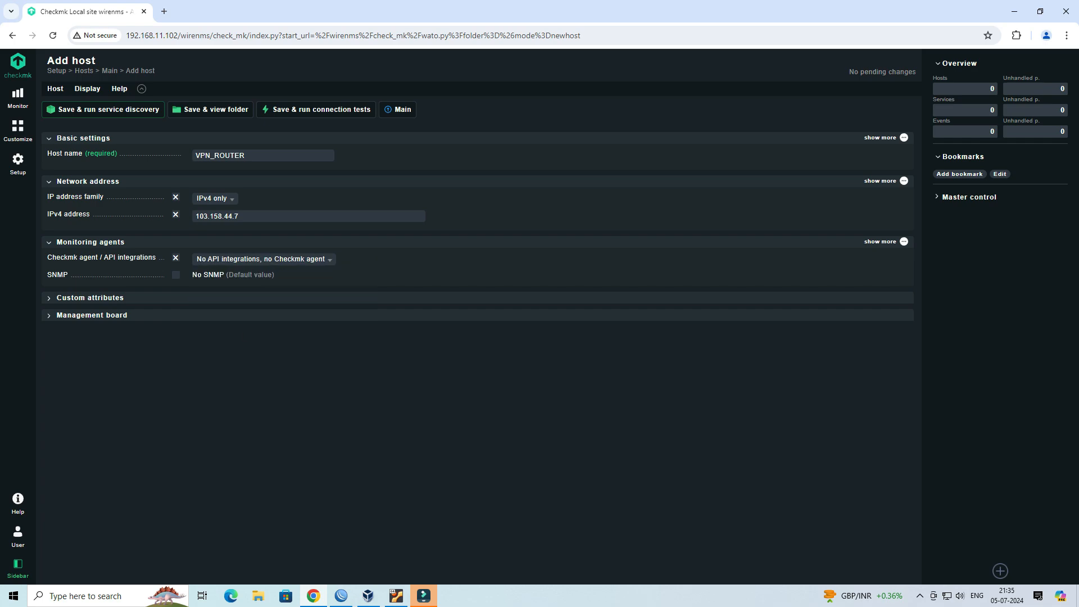
# - Enable SNMP for the host and choose SNMP v2 or v3
pyautogui.click(176, 275)
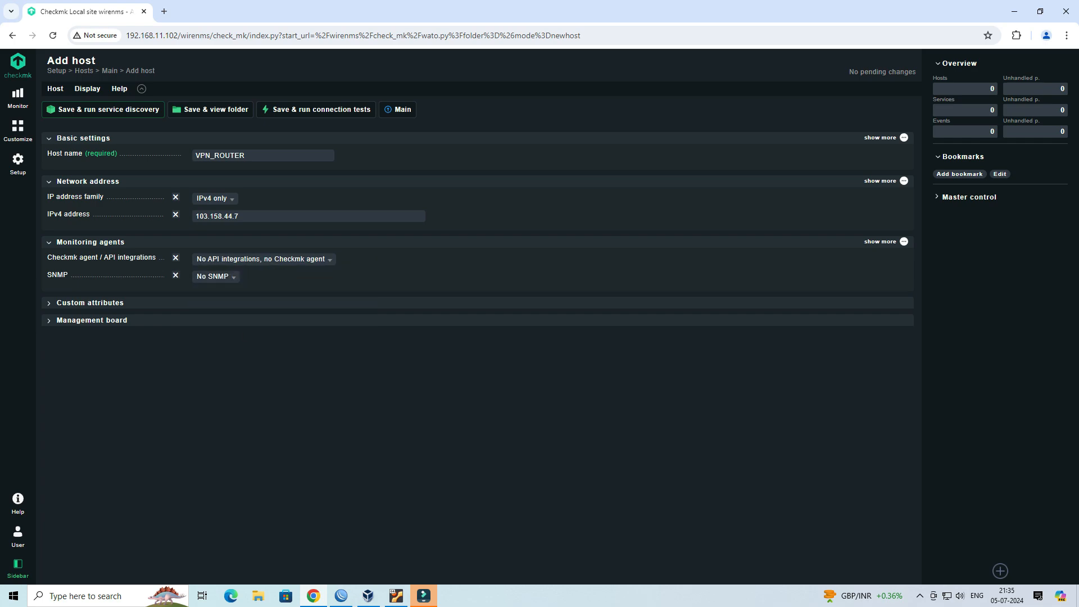
pyautogui.click(216, 276)
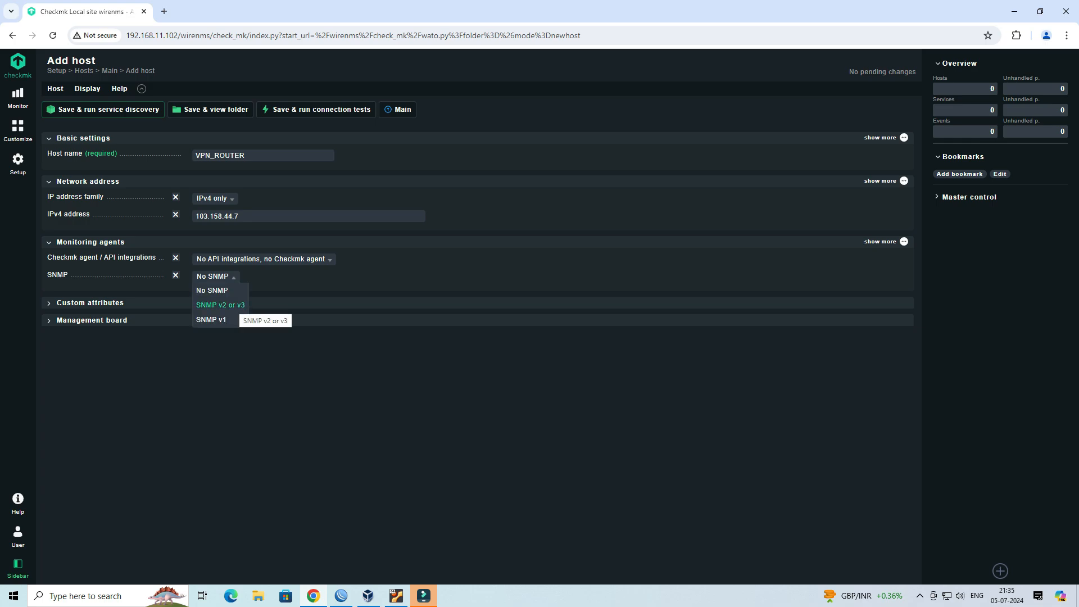
pyautogui.click(220, 305)
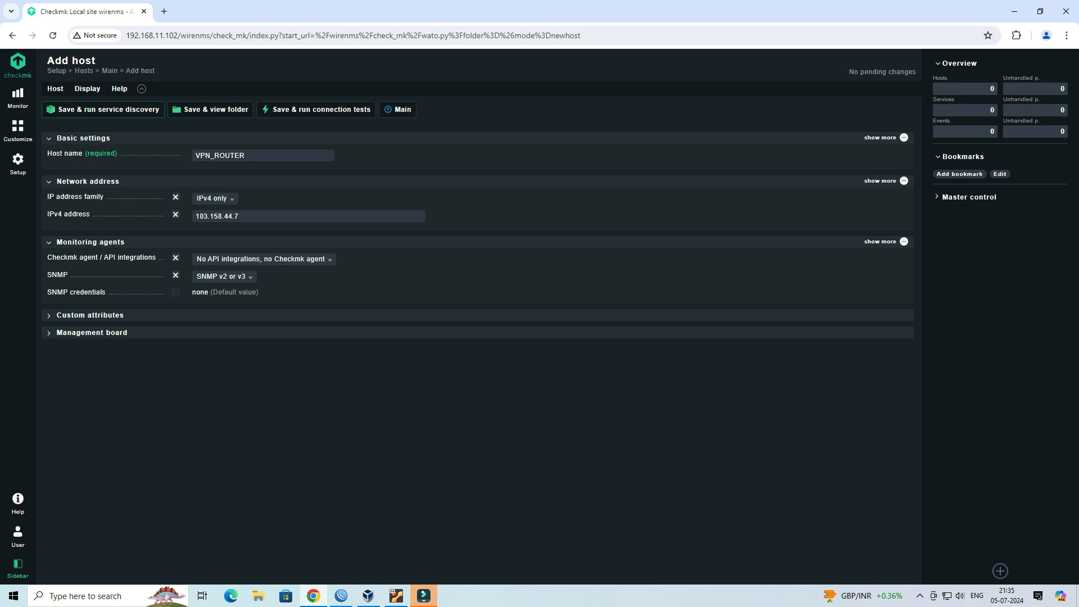
# - Set SNMP credentials to SNMPv3 with authentication but without privacy (authNoPriv), using SHA-1 (SHA-96) as authentication protocol
pyautogui.click(175, 292)
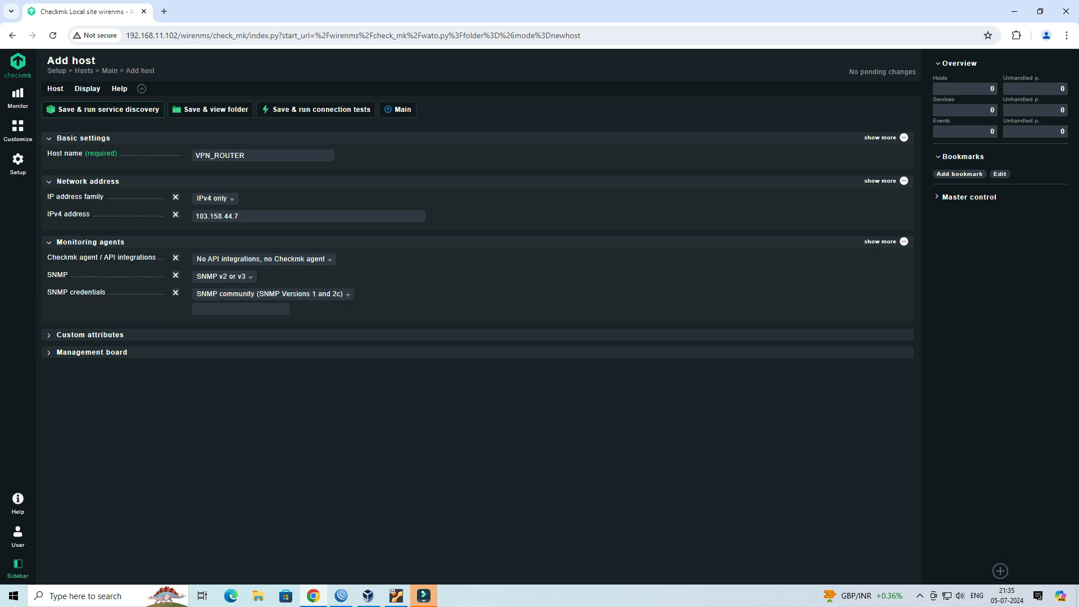
pyautogui.click(272, 294)
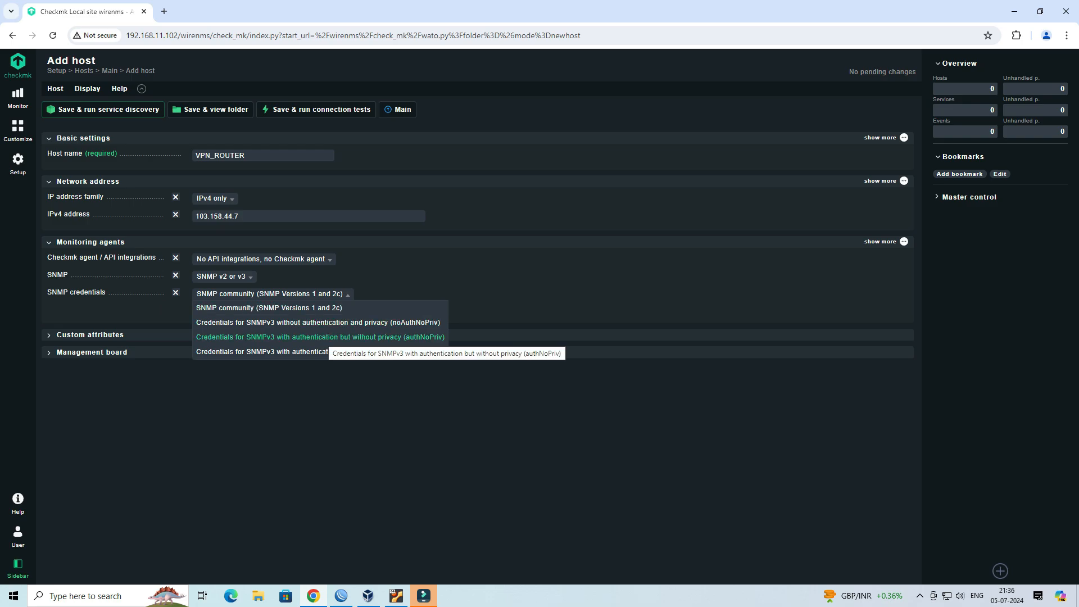
pyautogui.click(329, 337)
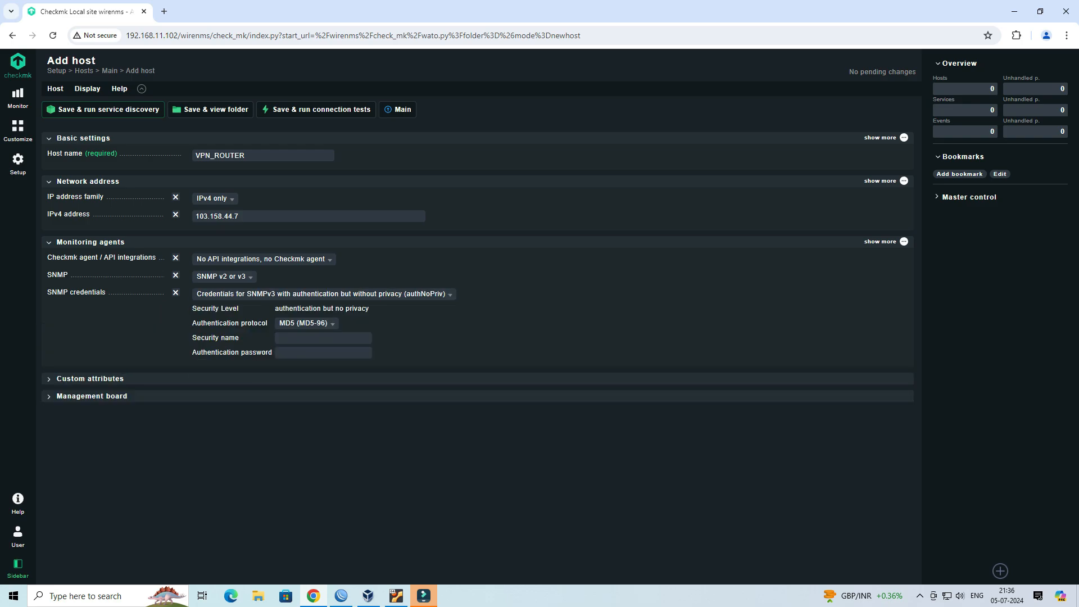
pyautogui.click(307, 324)
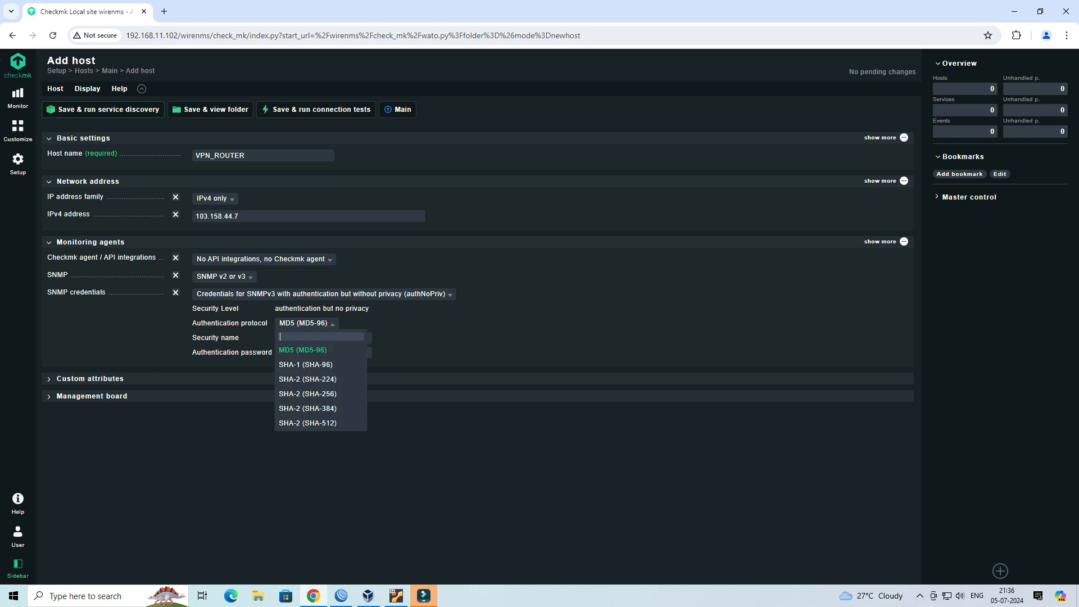
pyautogui.press('Down')
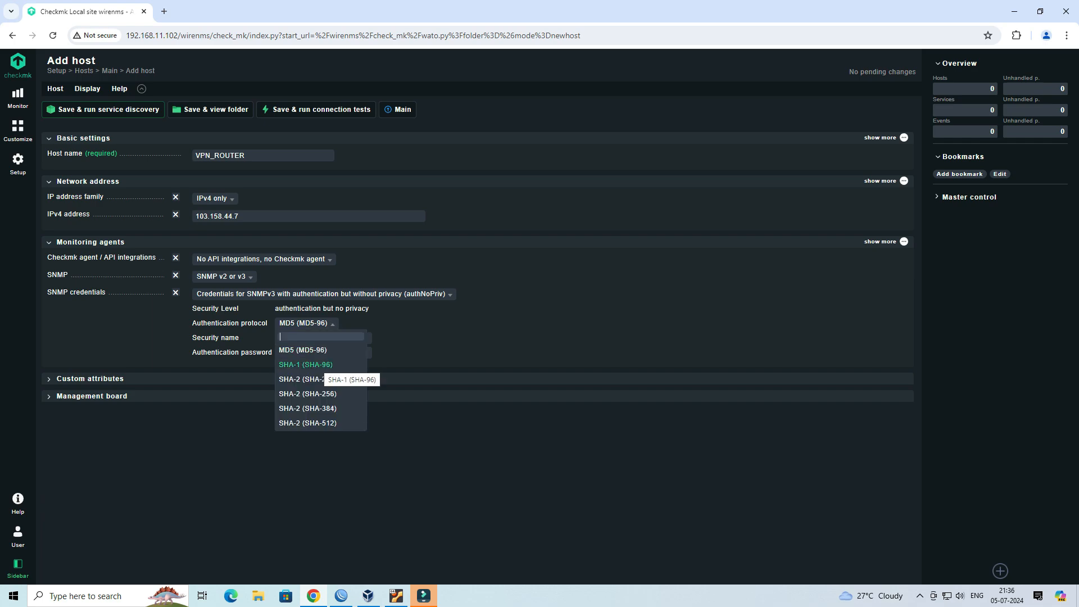
pyautogui.click(323, 365)
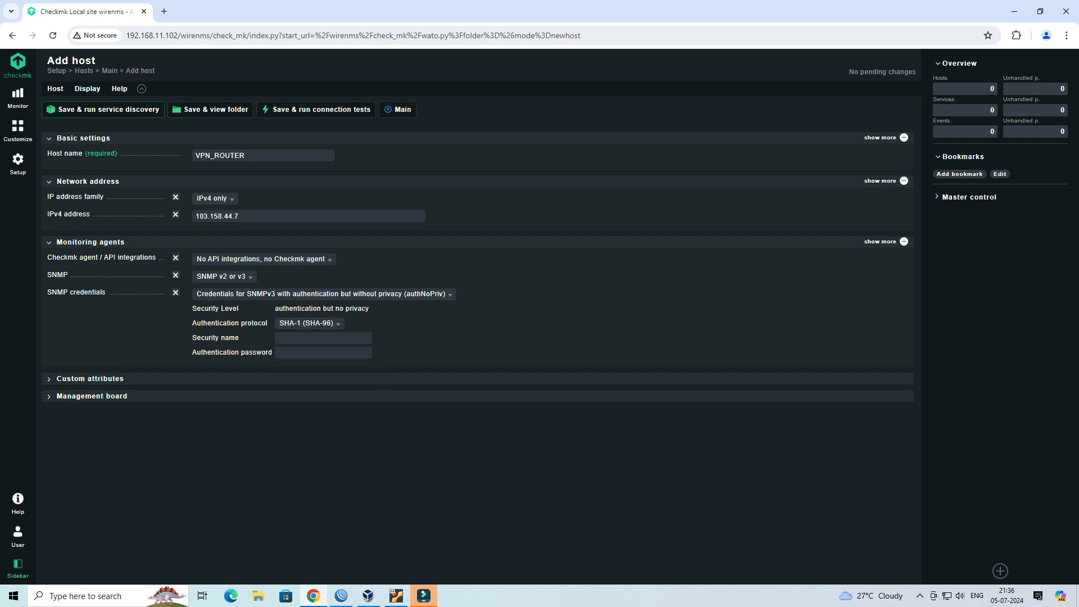
# - Enter wirenetwork as the security name and fill in the authentication password
pyautogui.write('wirenetwork•••••')
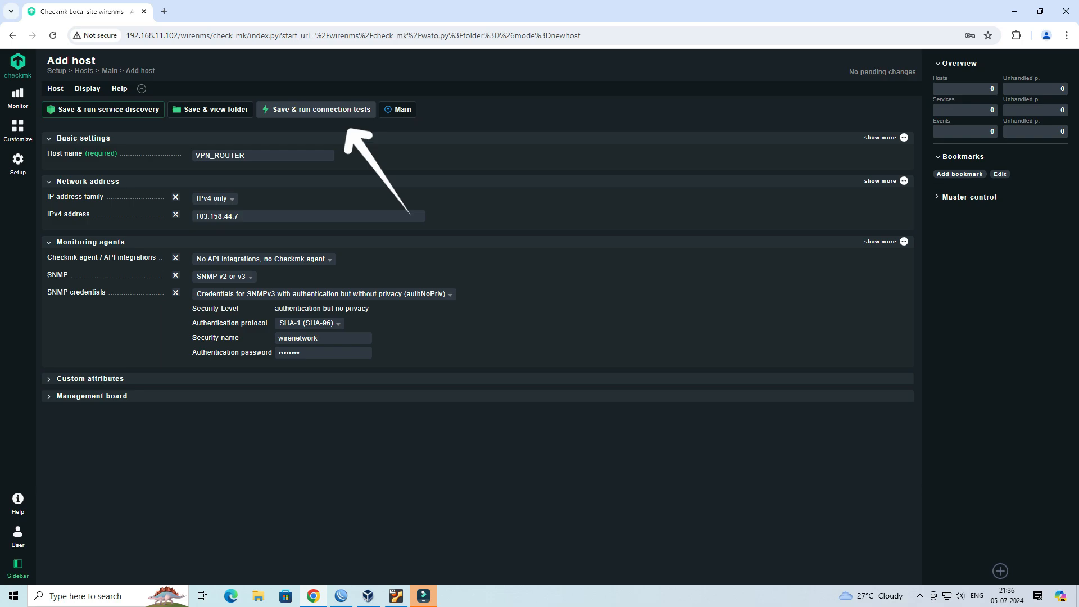
# - Save the host and run the connection tests
pyautogui.click(316, 109)
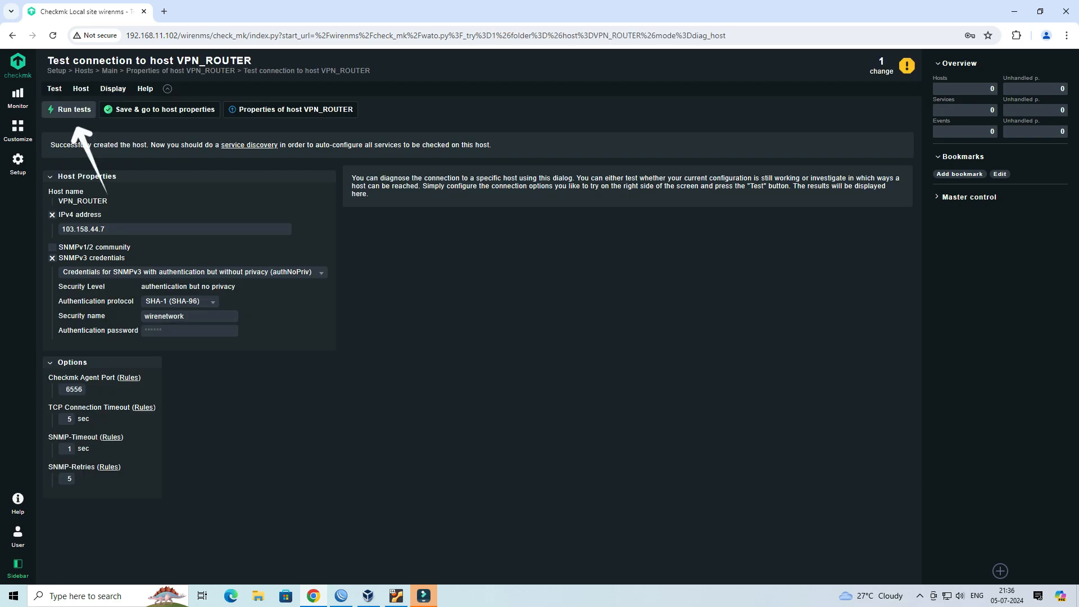
pyautogui.click(70, 109)
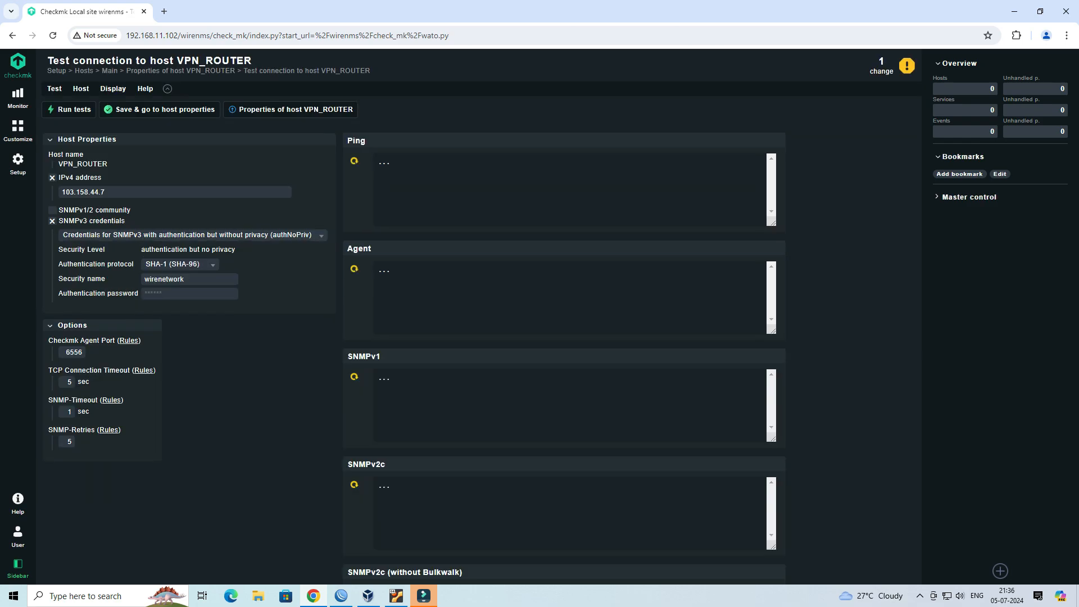
# - Review the ping, agent and SNMP connection test results for the router
pyautogui.scroll(-2, 481, 355)
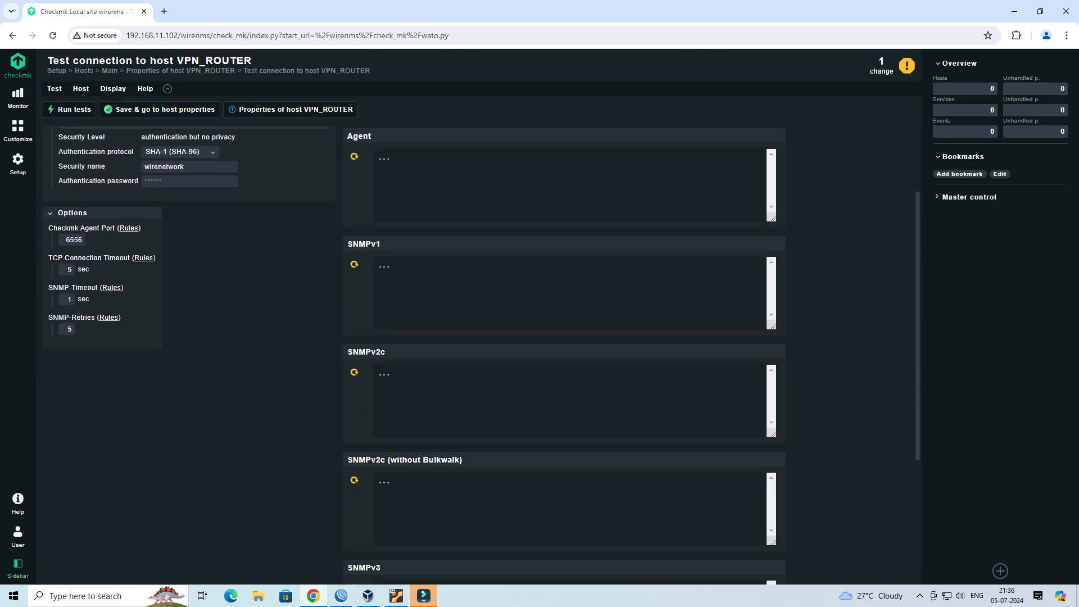
pyautogui.scroll(2, 481, 356)
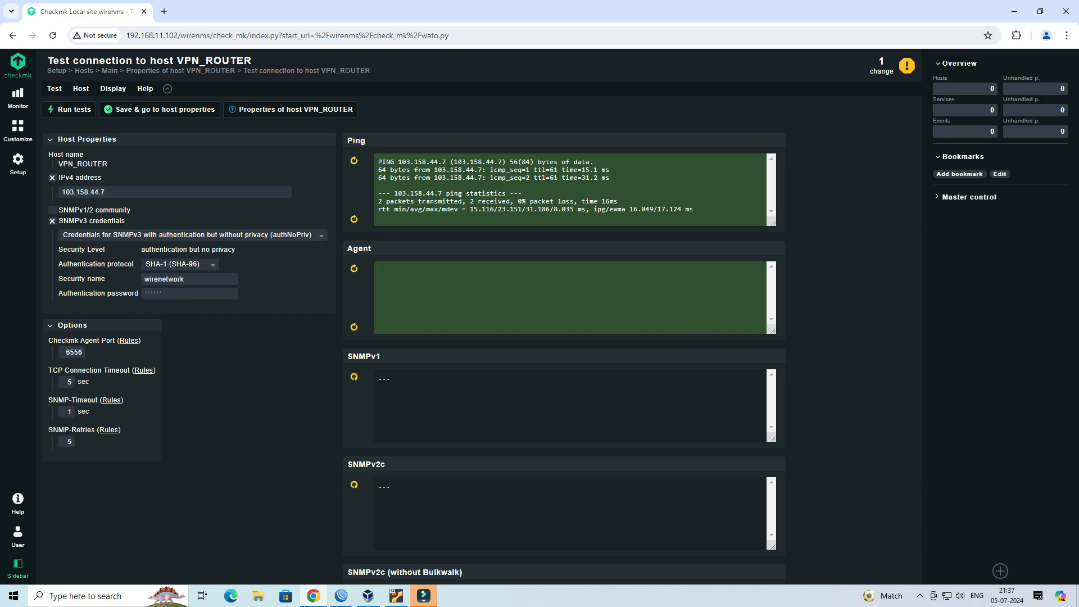
pyautogui.scroll(-5, 481, 356)
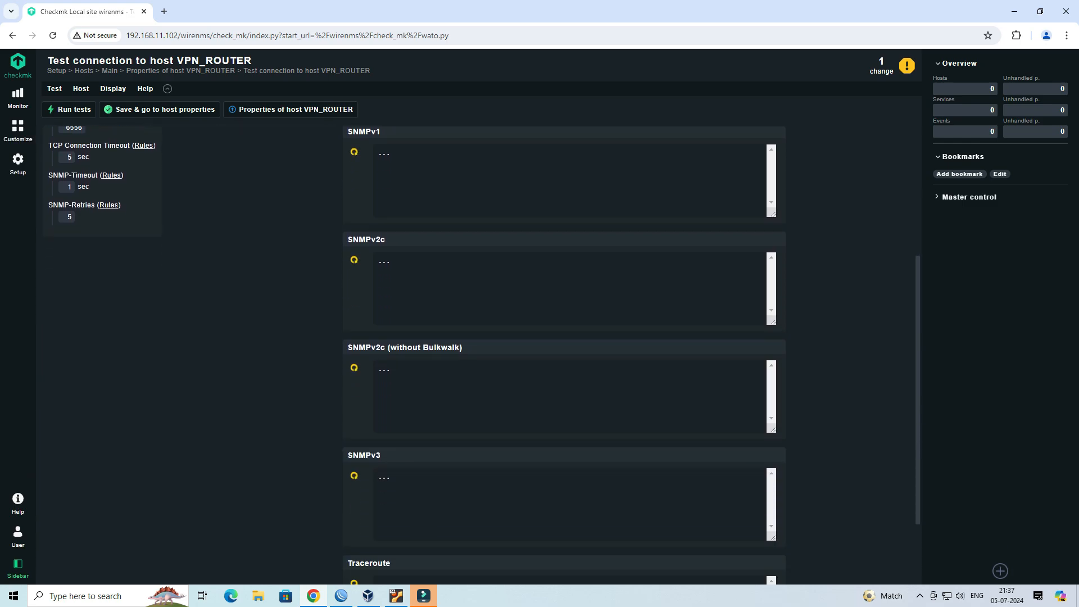
pyautogui.scroll(-1, 481, 355)
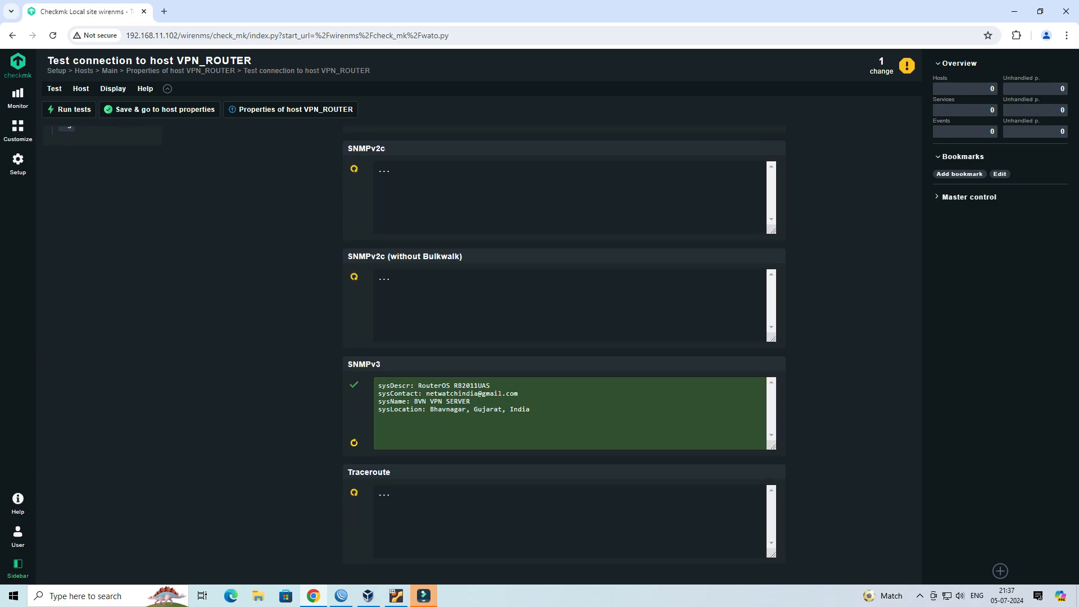
pyautogui.moveTo(386, 394); pyautogui.dragTo(527, 409)
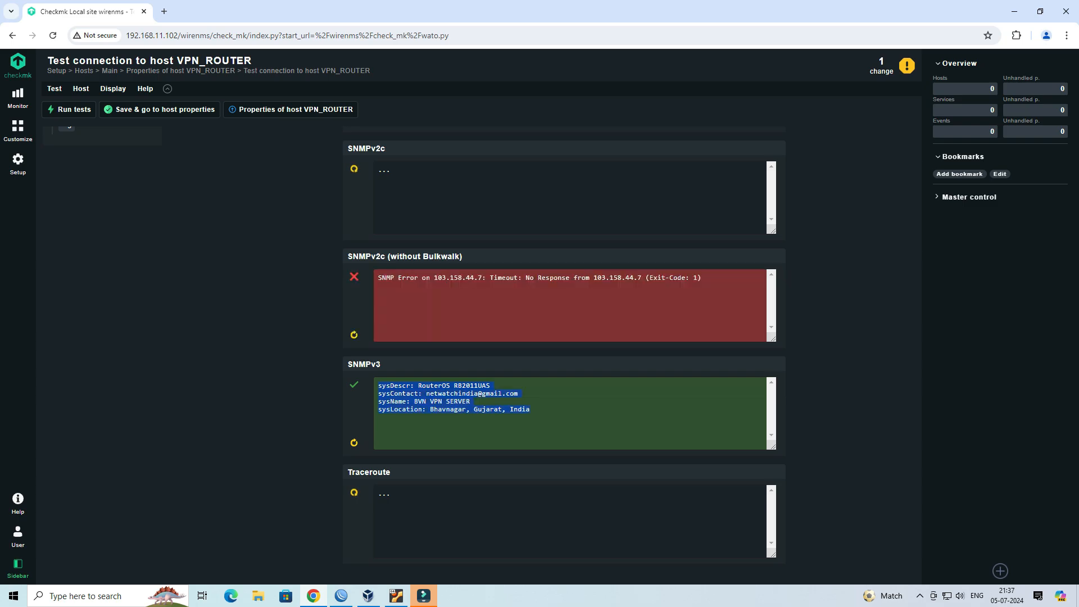
pyautogui.click(540, 416)
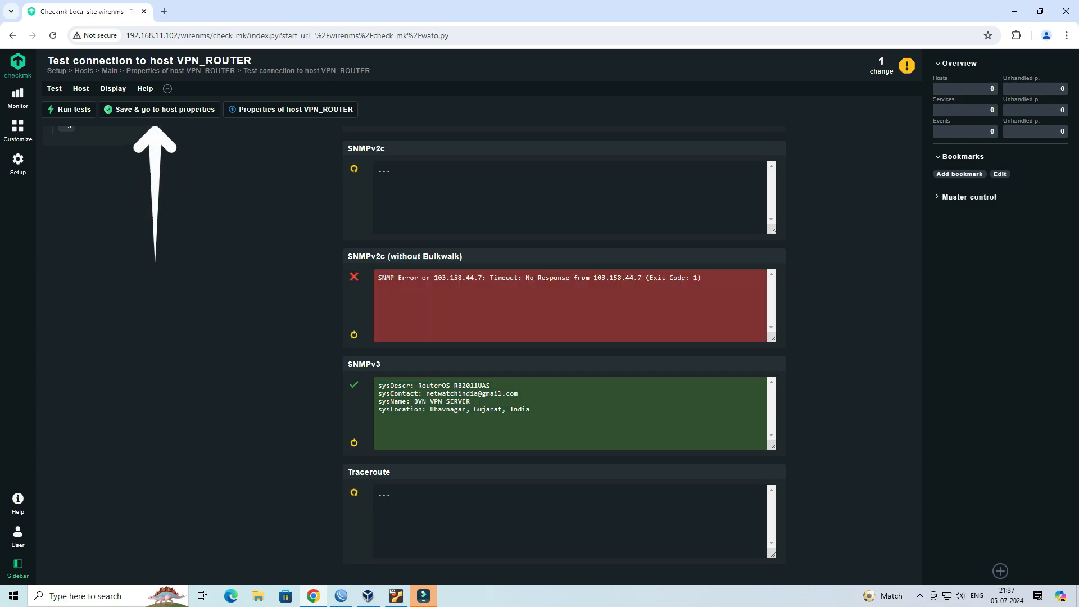
pyautogui.scroll(5, 562, 355)
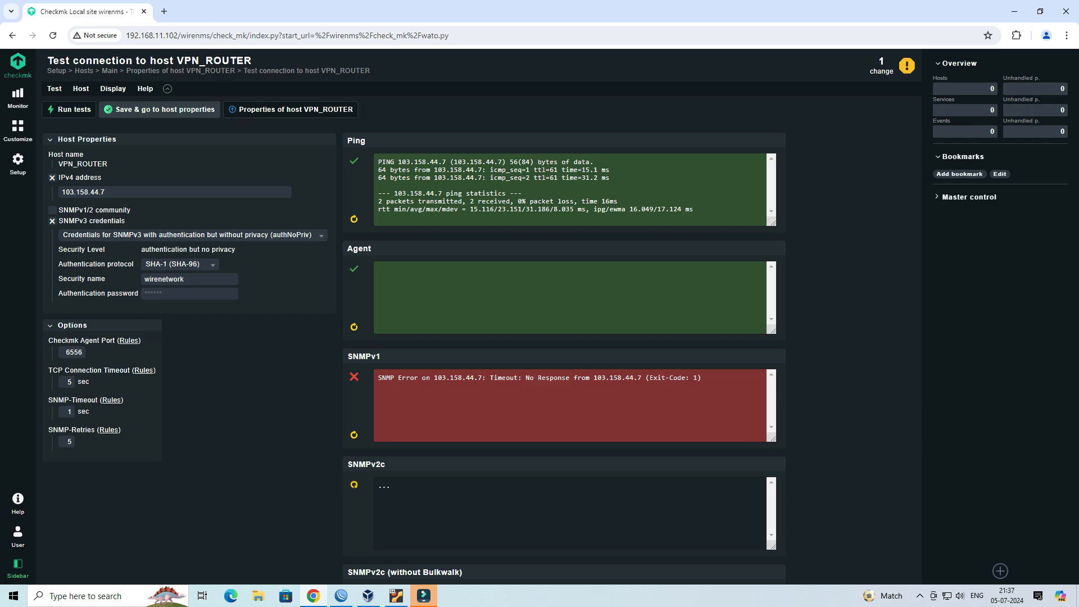
# - Save the host properties and activate the pending changes on the selected sites
pyautogui.click(160, 109)
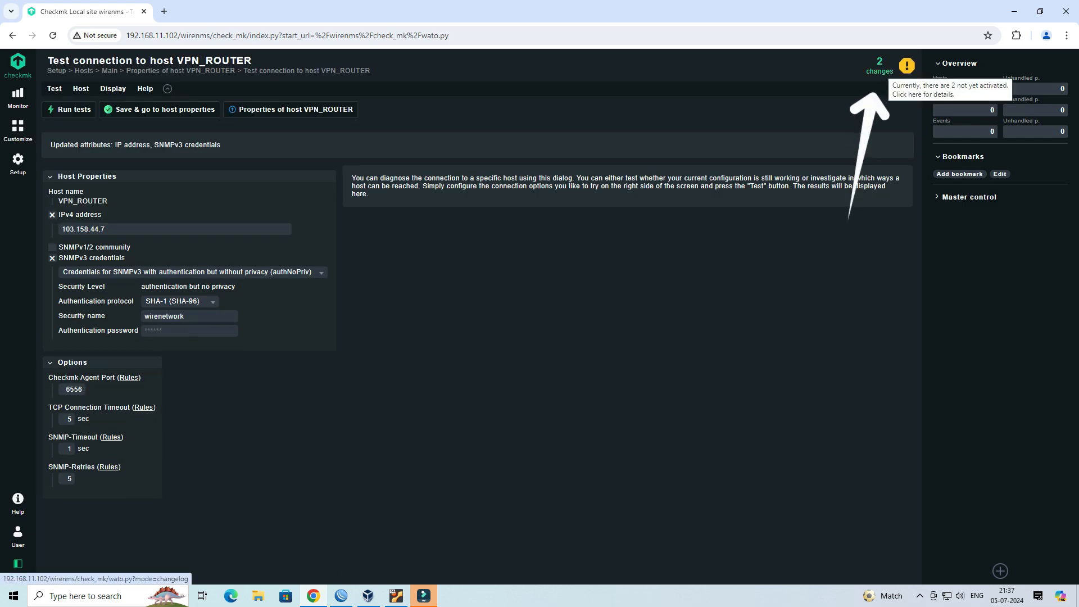
pyautogui.click(880, 66)
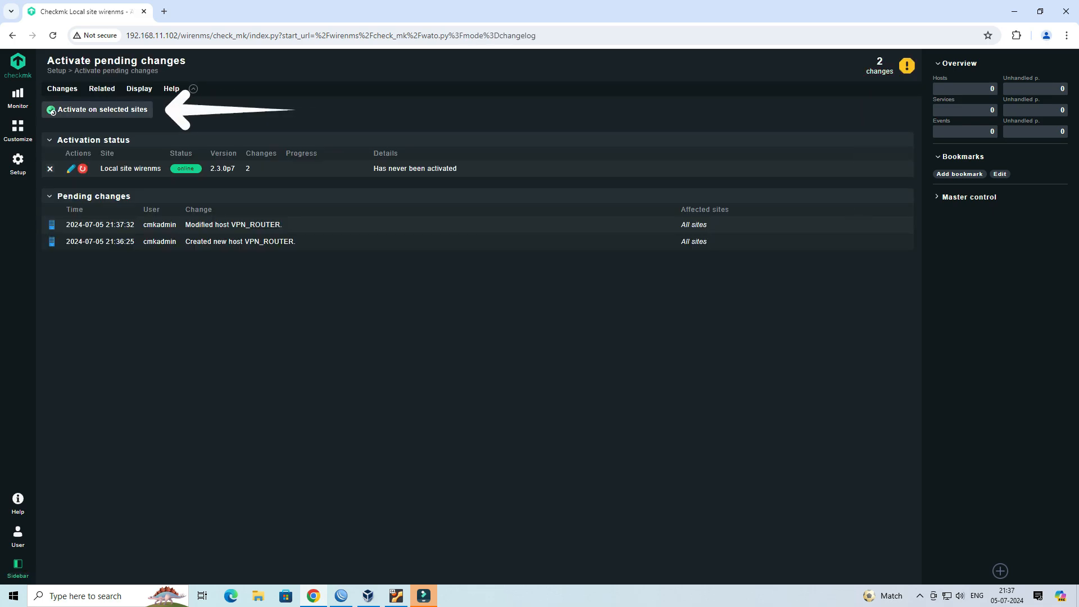
pyautogui.click(53, 112)
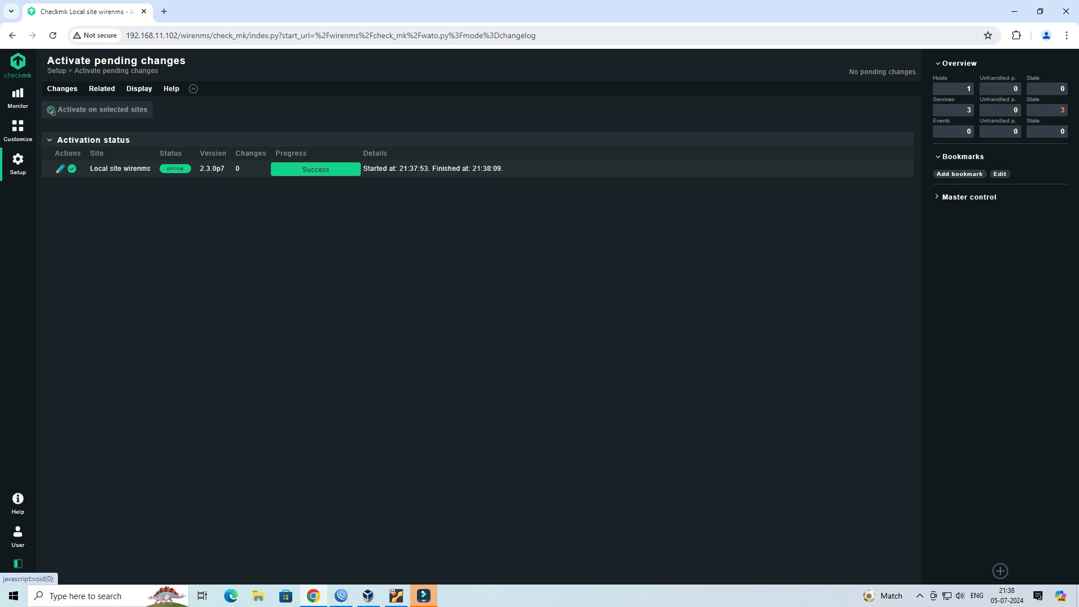
# - Run a service discovery rescan for VPN_ROUTER and monitor all undecided services
pyautogui.click(18, 163)
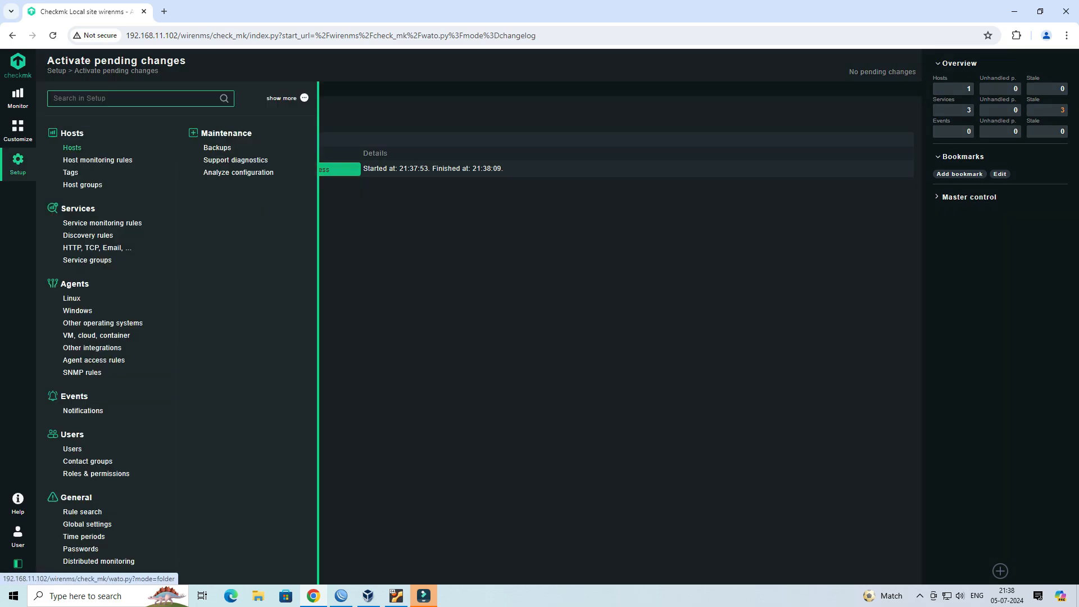
pyautogui.click(72, 148)
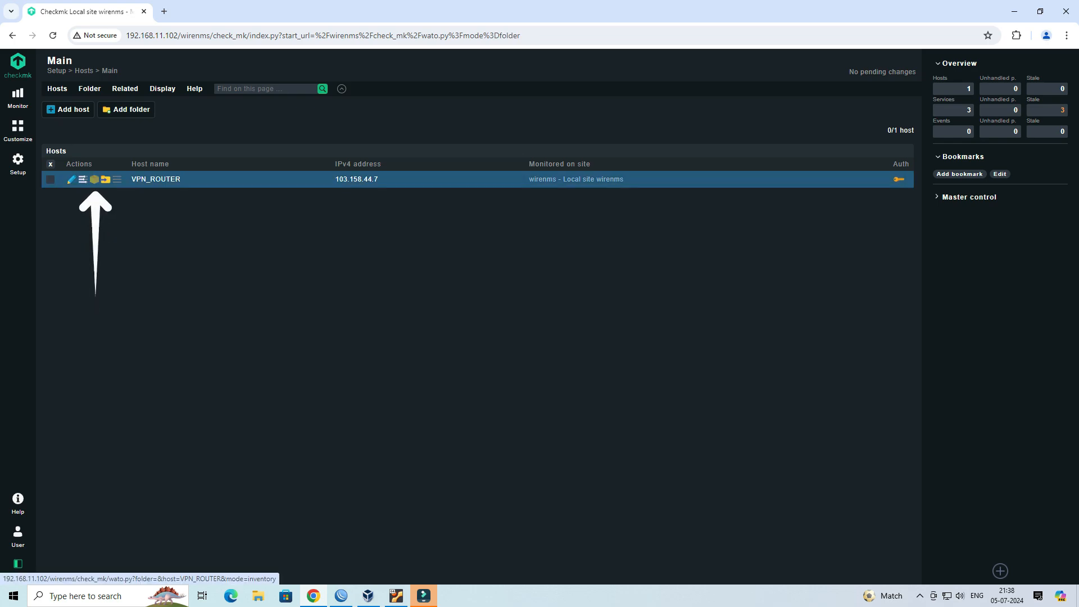
pyautogui.click(95, 179)
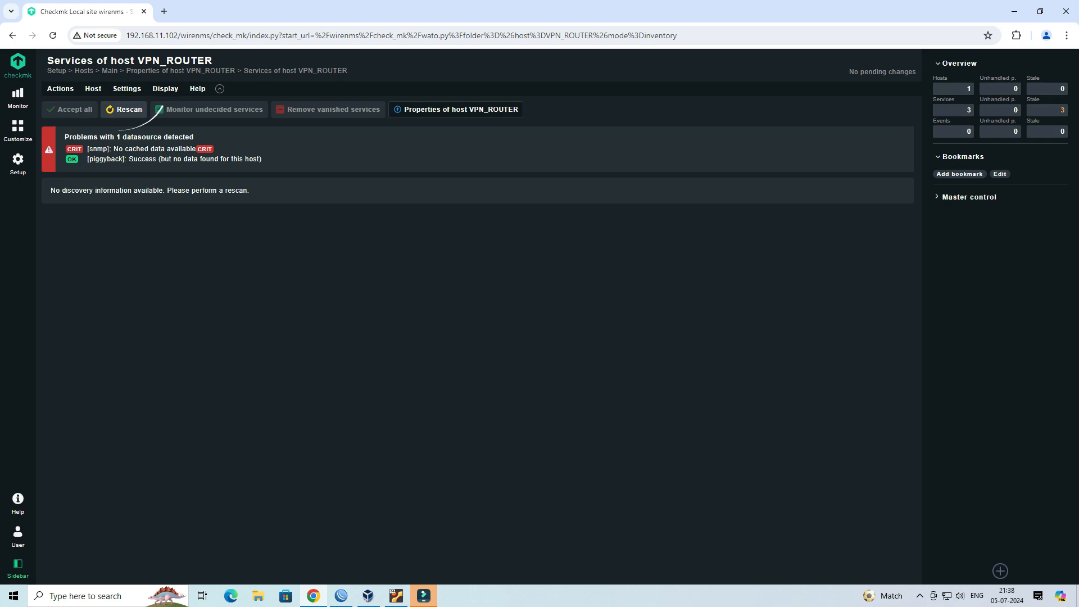
pyautogui.click(124, 109)
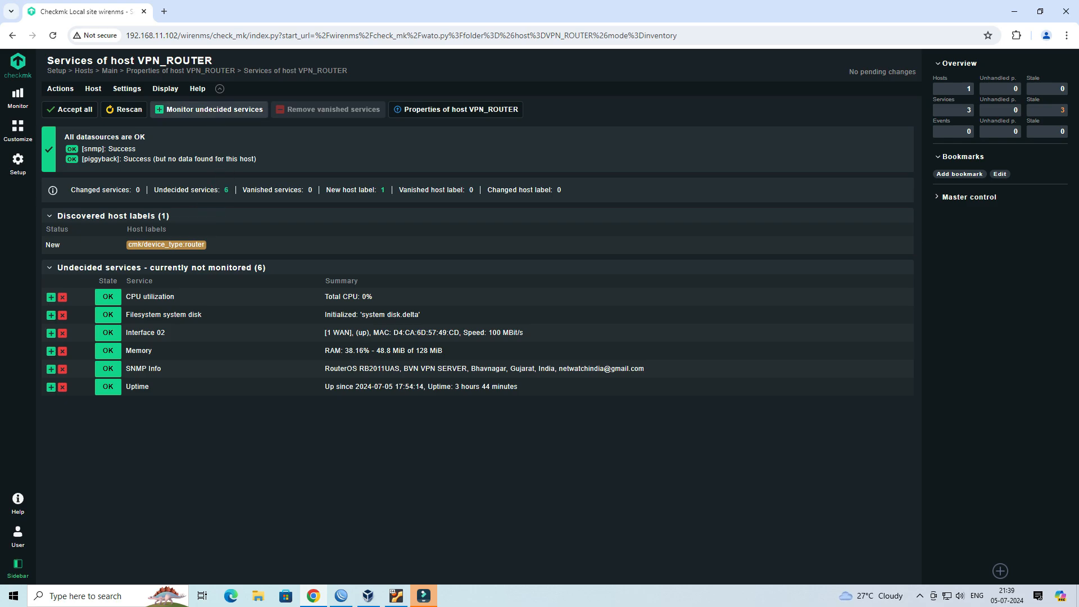
pyautogui.click(219, 109)
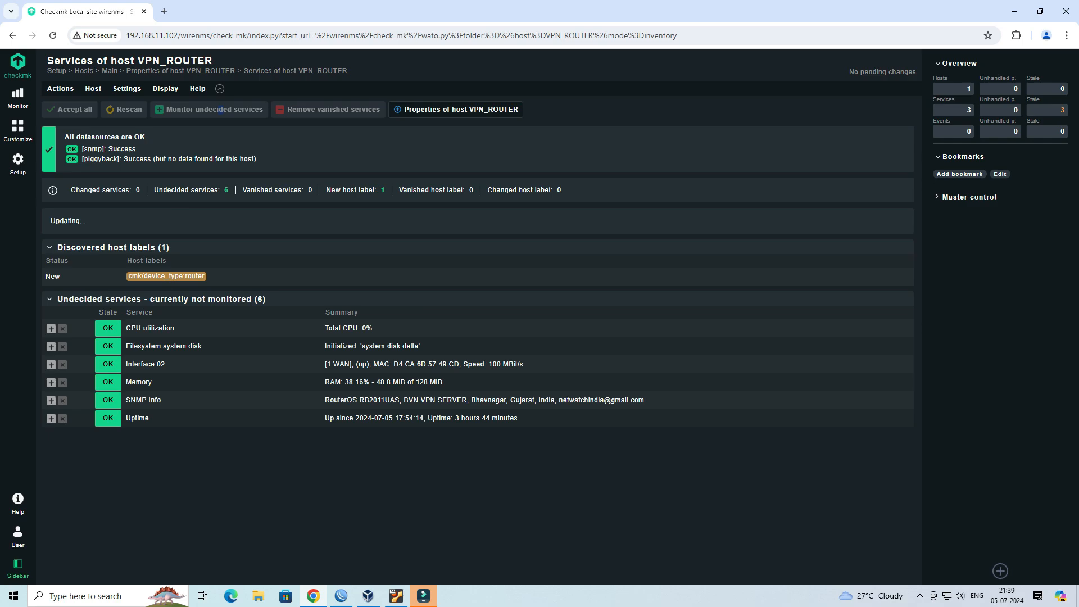
# - Activate the pending service configuration change on the selected sites
pyautogui.moveTo(86, 221); pyautogui.dragTo(56, 221)
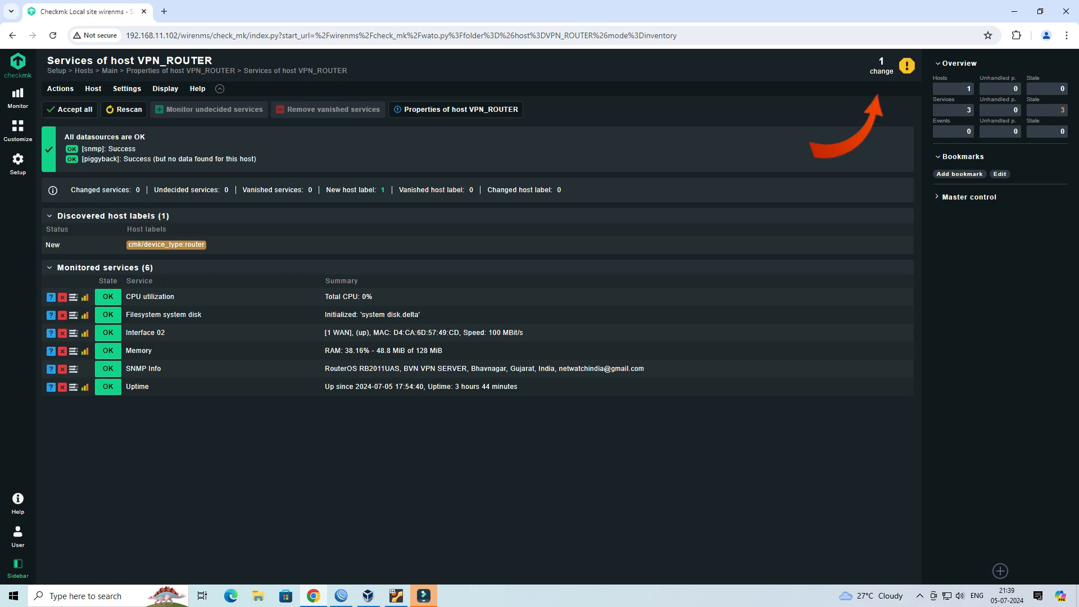
pyautogui.click(882, 67)
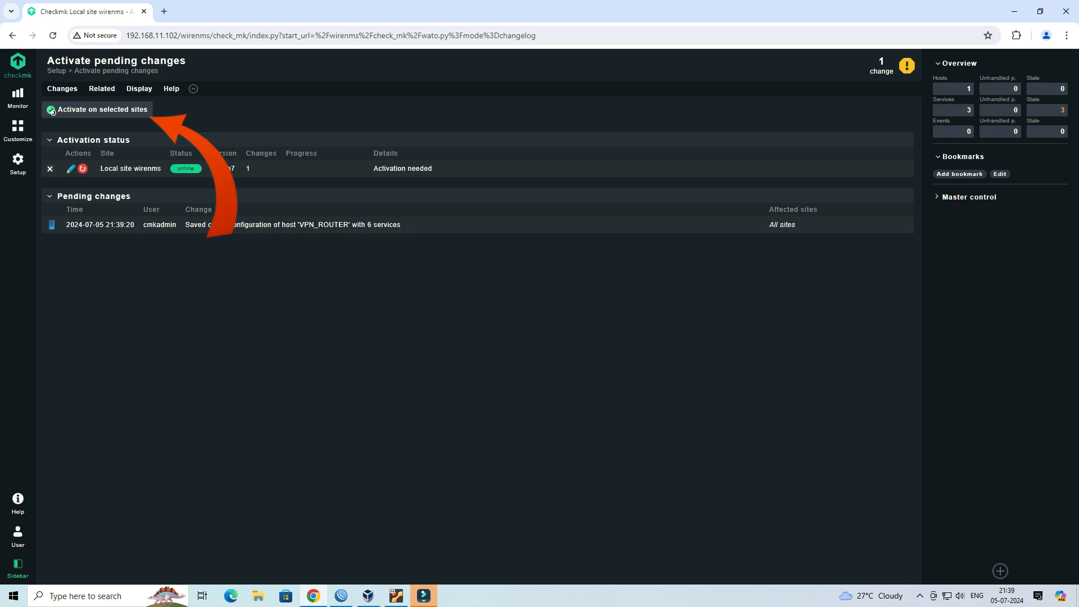
pyautogui.click(53, 111)
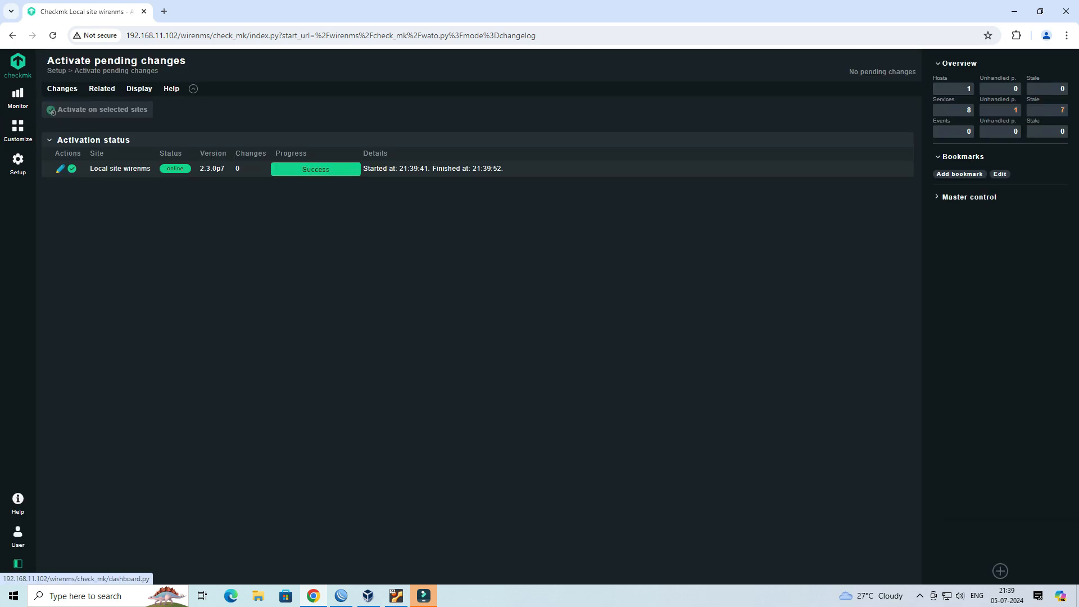
# - Open VPN_ROUTER from the All hosts monitoring view and review its service states and summaries
pyautogui.click(18, 65)
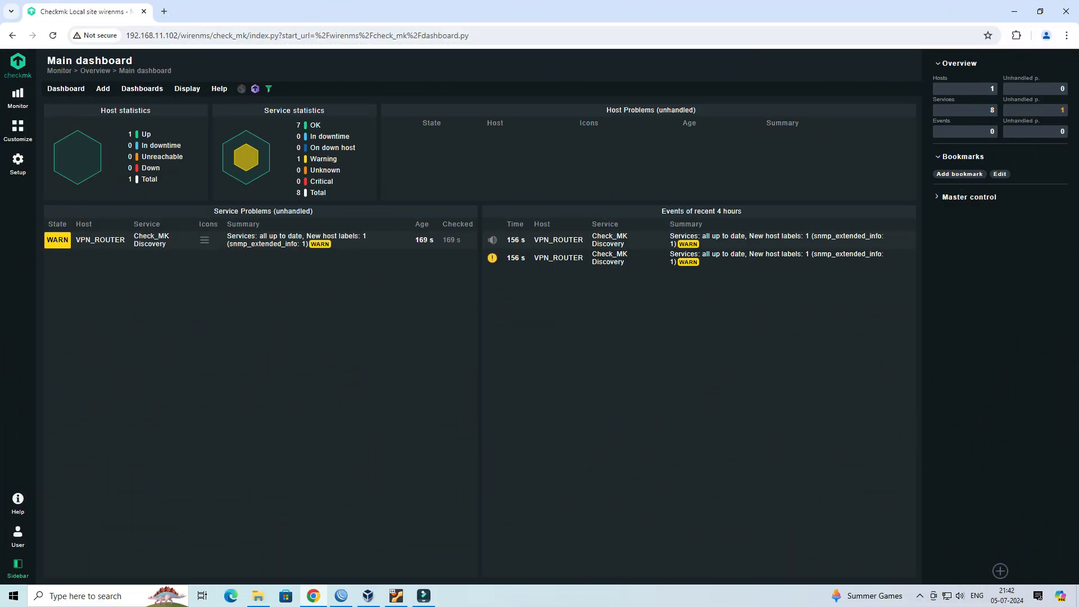
pyautogui.click(18, 96)
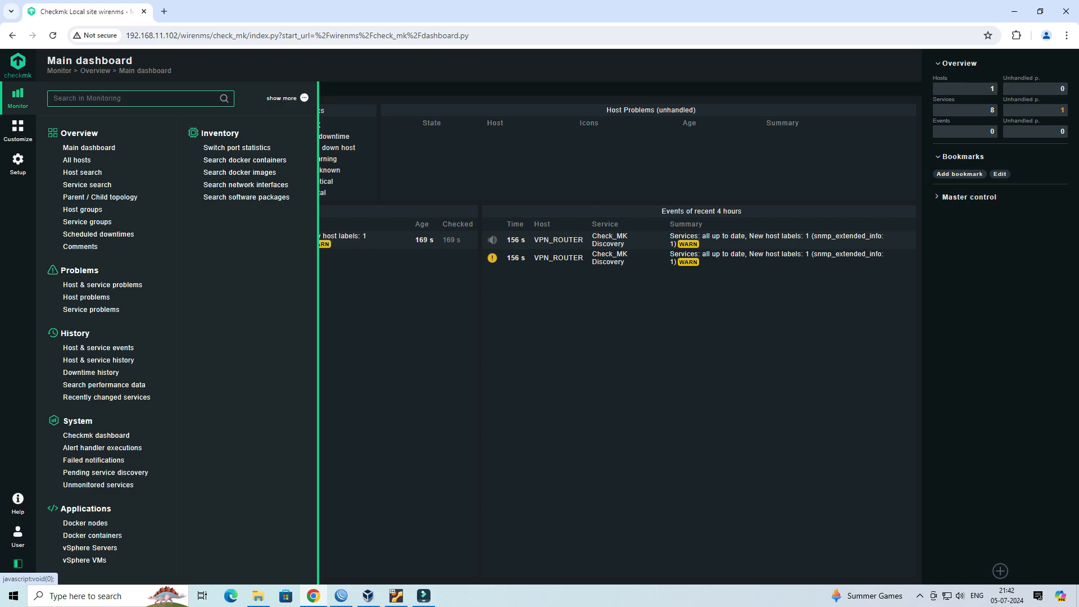
pyautogui.click(76, 160)
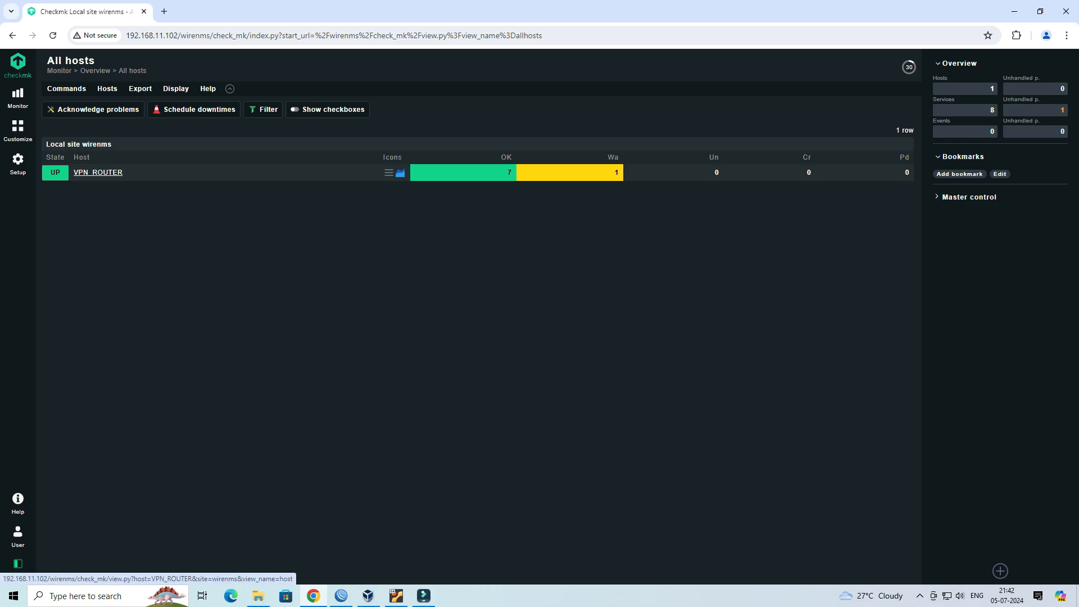
pyautogui.click(98, 172)
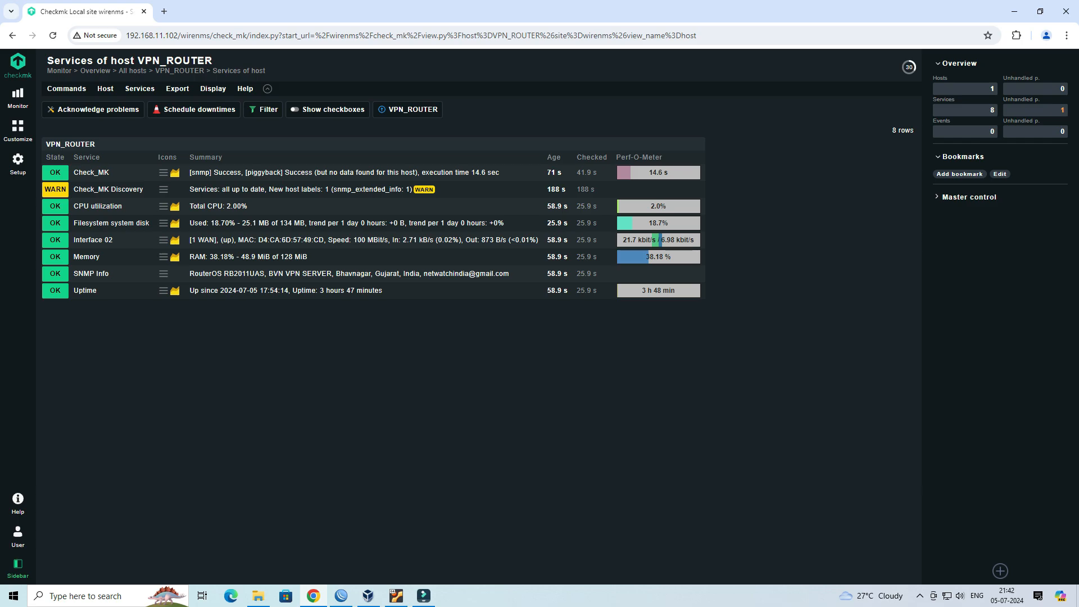
pyautogui.moveTo(111, 274); pyautogui.dragTo(78, 275)
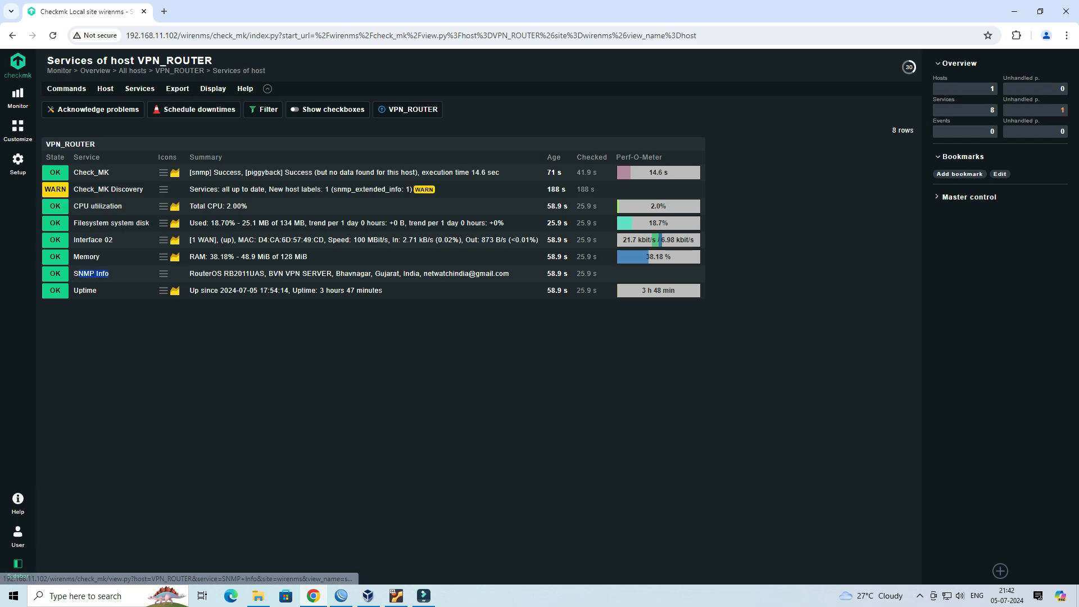
pyautogui.moveTo(189, 290); pyautogui.dragTo(374, 290)
pyautogui.click(380, 291)
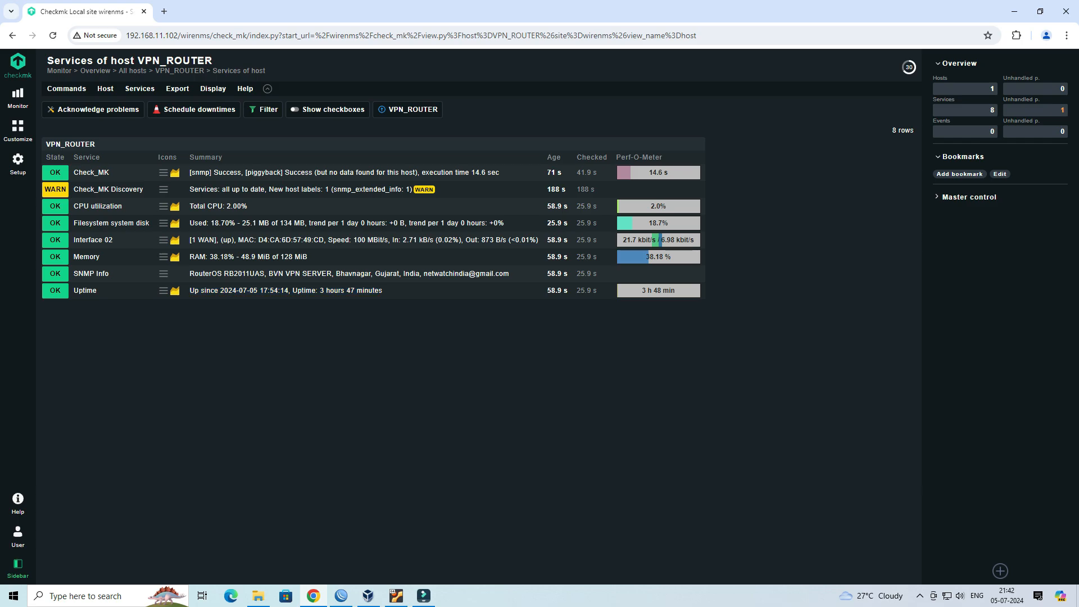
pyautogui.moveTo(231, 173); pyautogui.dragTo(244, 172)
pyautogui.click(245, 173)
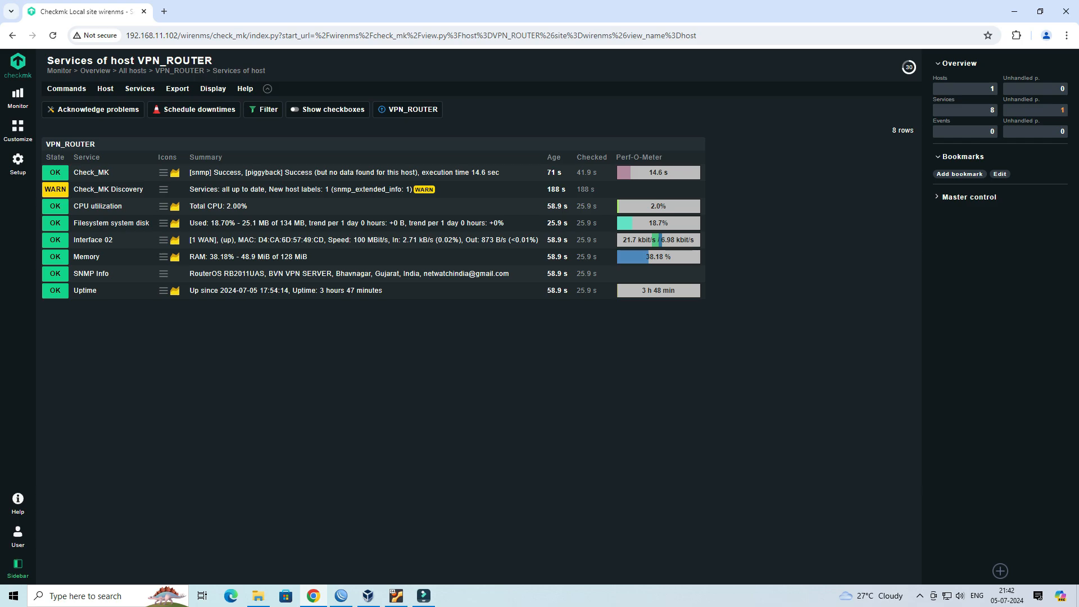